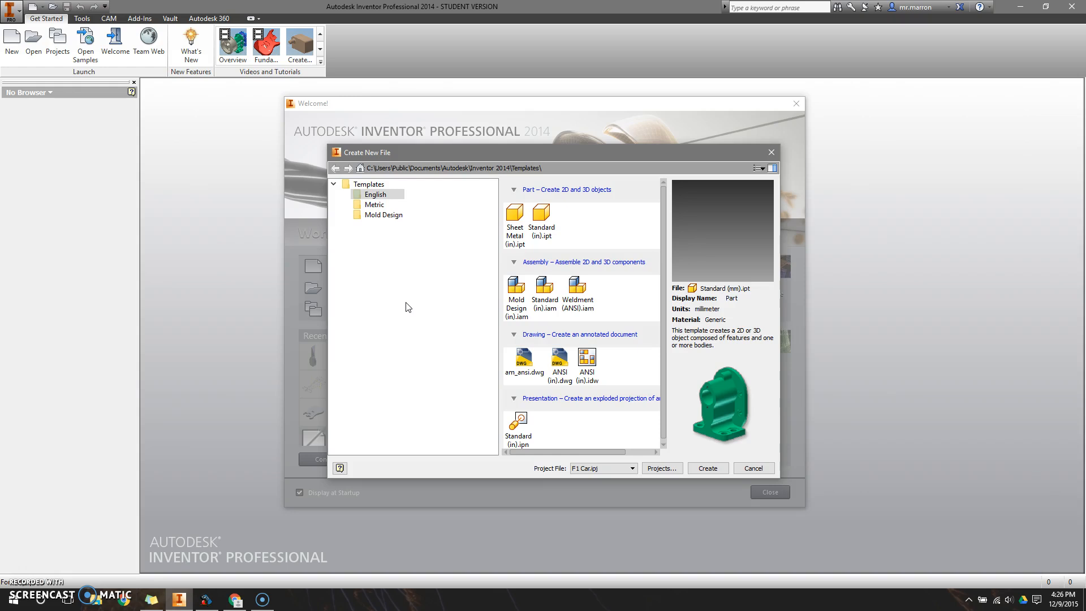
# Step: Create a new part from the metric Standard (mm).ipt template and start a 2D sketch on the XY plane
pyautogui.click(373, 206)
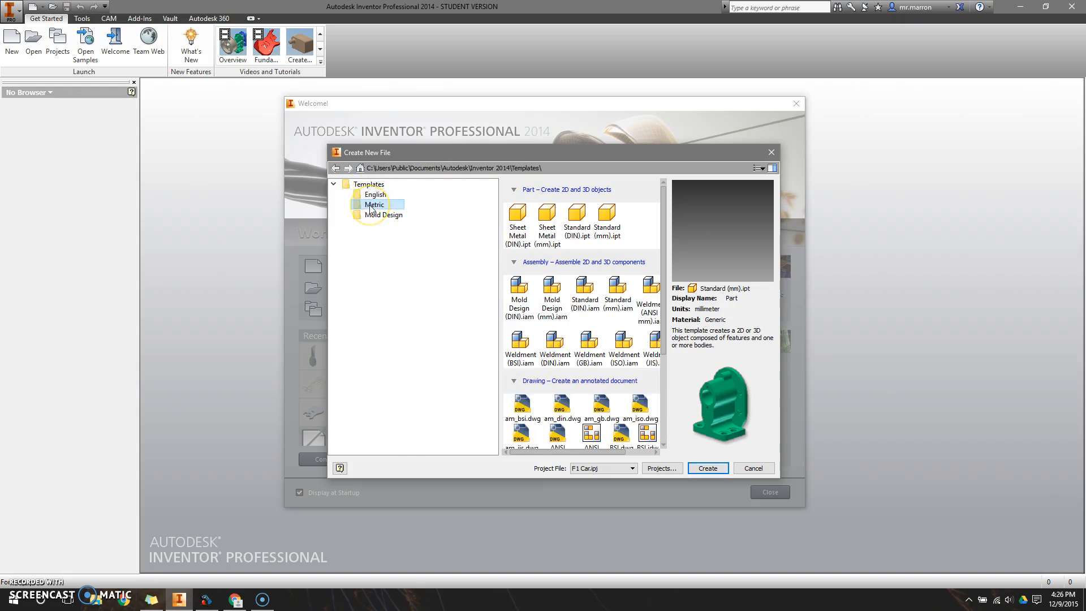
pyautogui.click(605, 242)
pyautogui.click(608, 241)
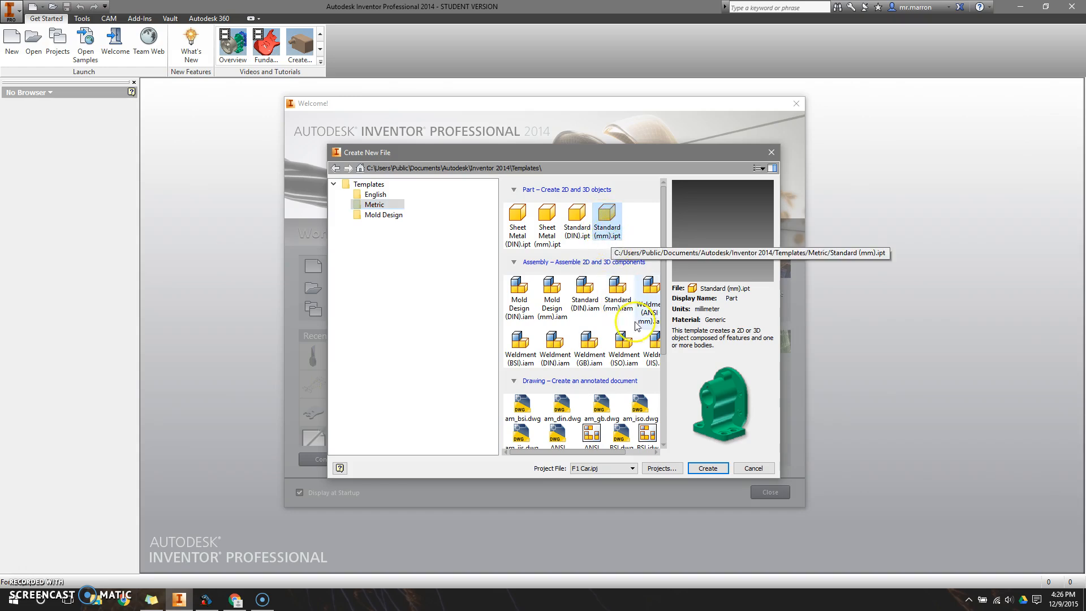
pyautogui.click(706, 469)
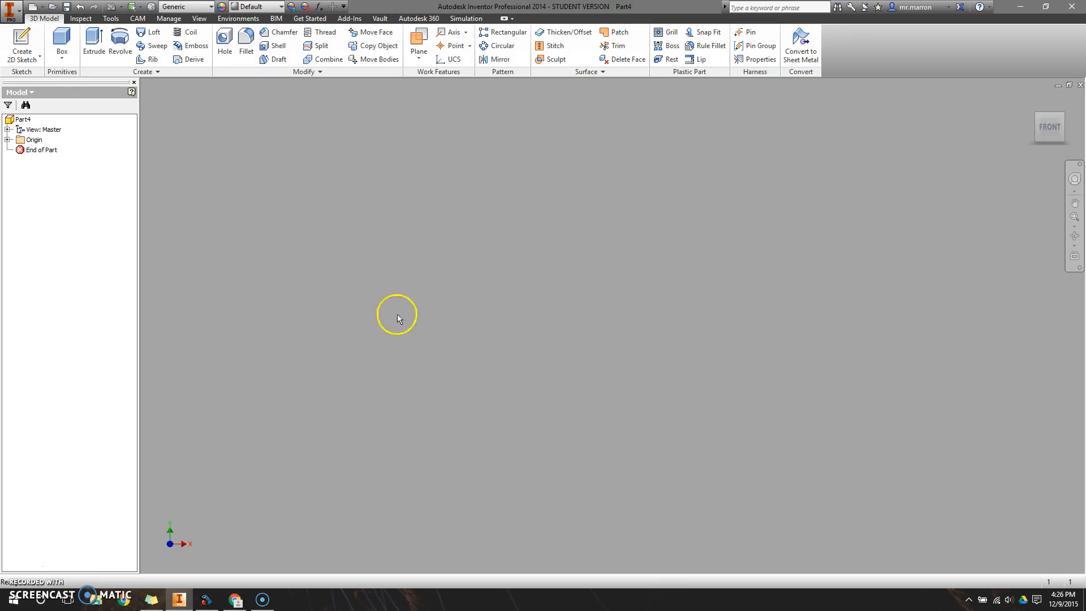
pyautogui.click(23, 41)
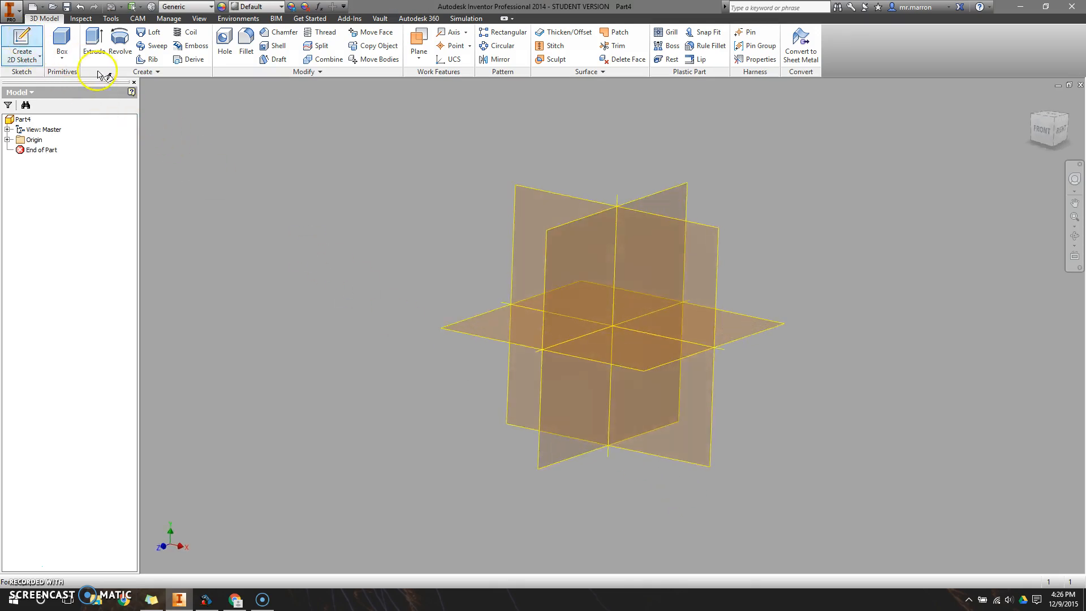
pyautogui.click(693, 237)
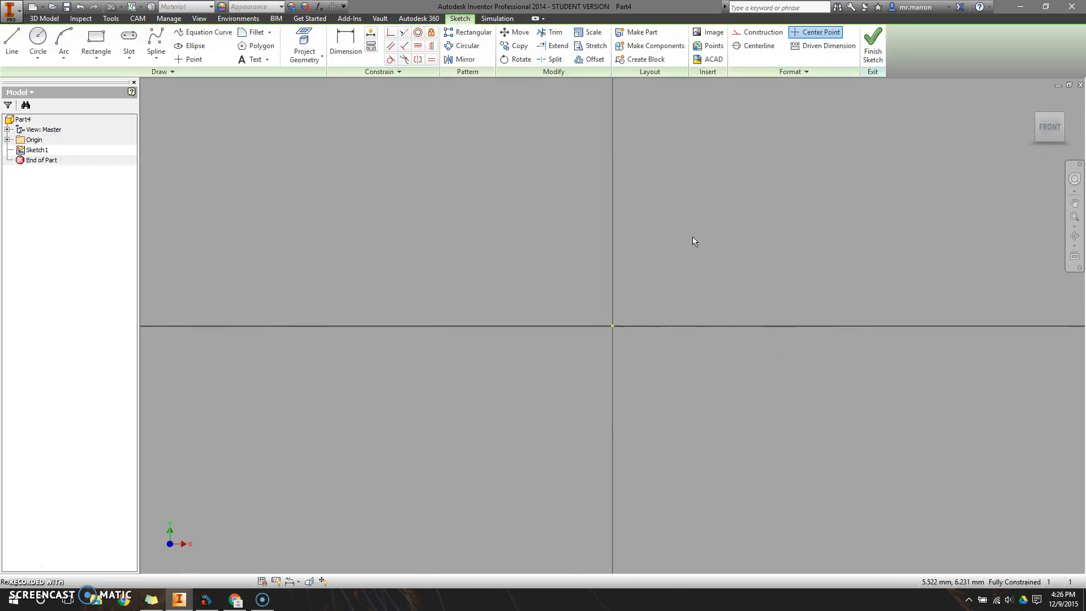
# Step: Draw a vertical construction line about 14 mm long upward from the sketch origin
pyautogui.click(613, 321)
pyautogui.click(758, 32)
pyautogui.click(12, 41)
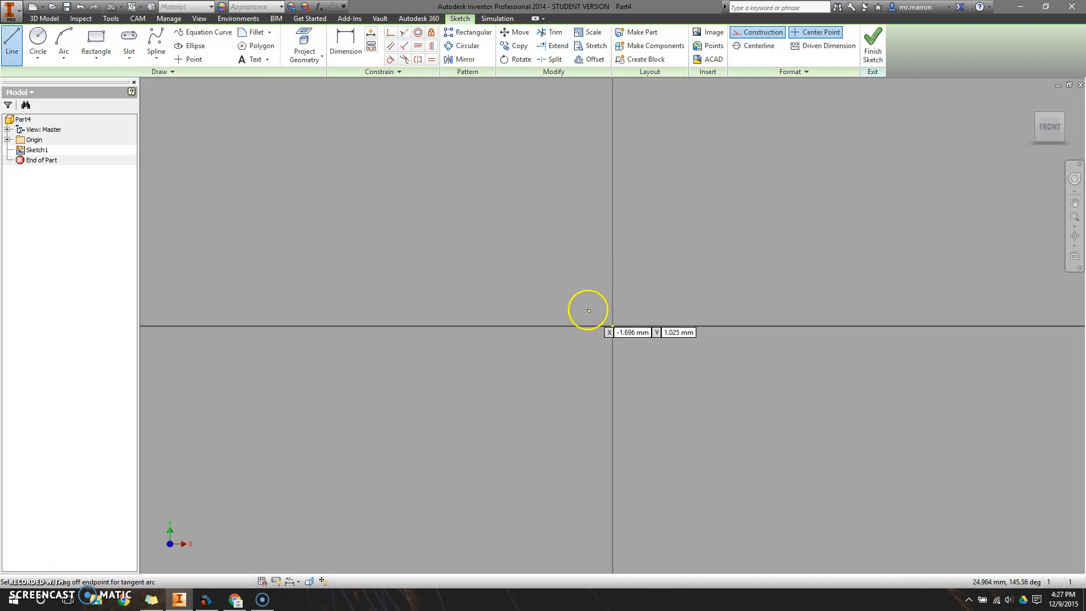
pyautogui.click(613, 326)
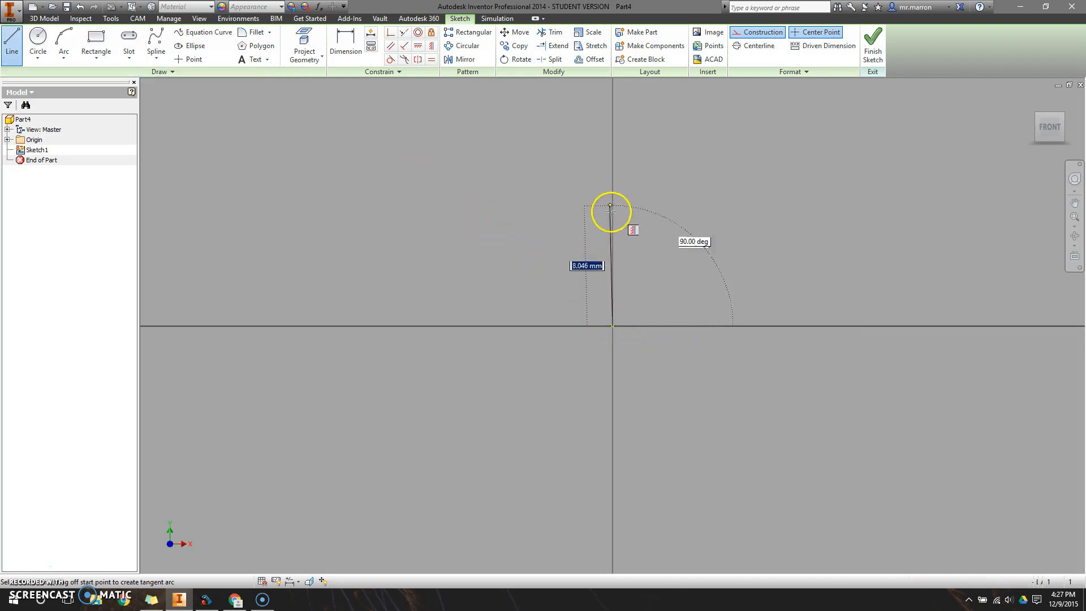
pyautogui.click(612, 118)
pyautogui.rightClick(659, 281)
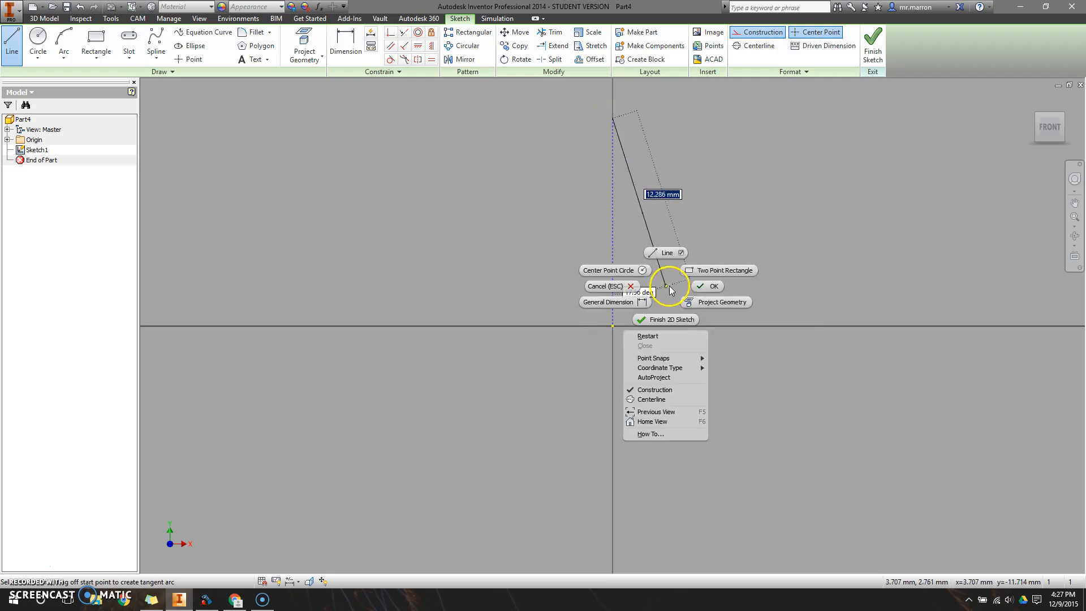
pyautogui.click(698, 285)
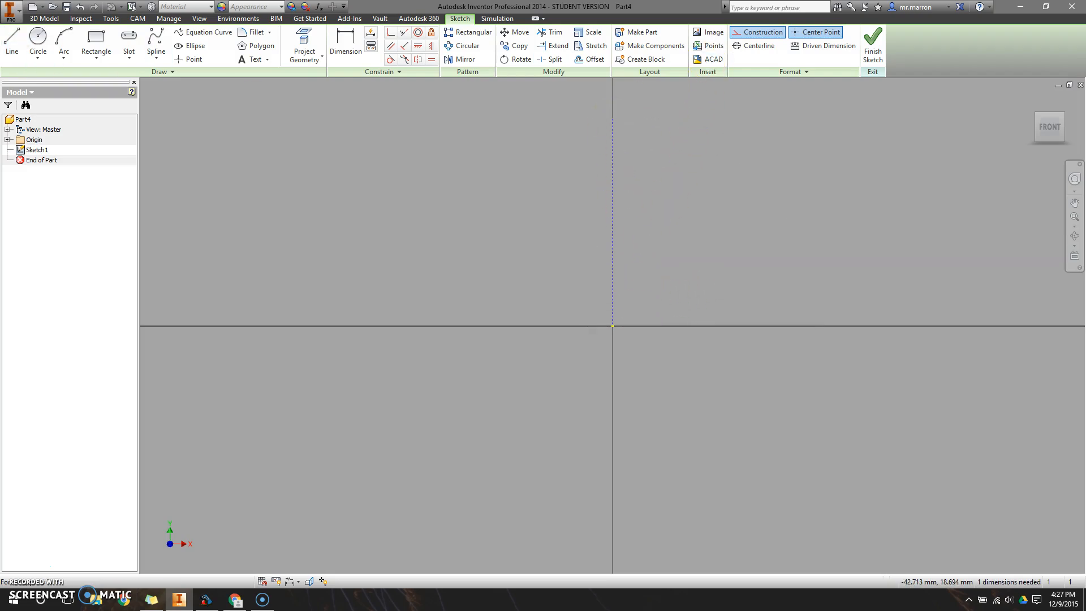
# Step: Draw a horizontal construction line about 21 mm long through the origin, extending to both sides
pyautogui.click(8, 47)
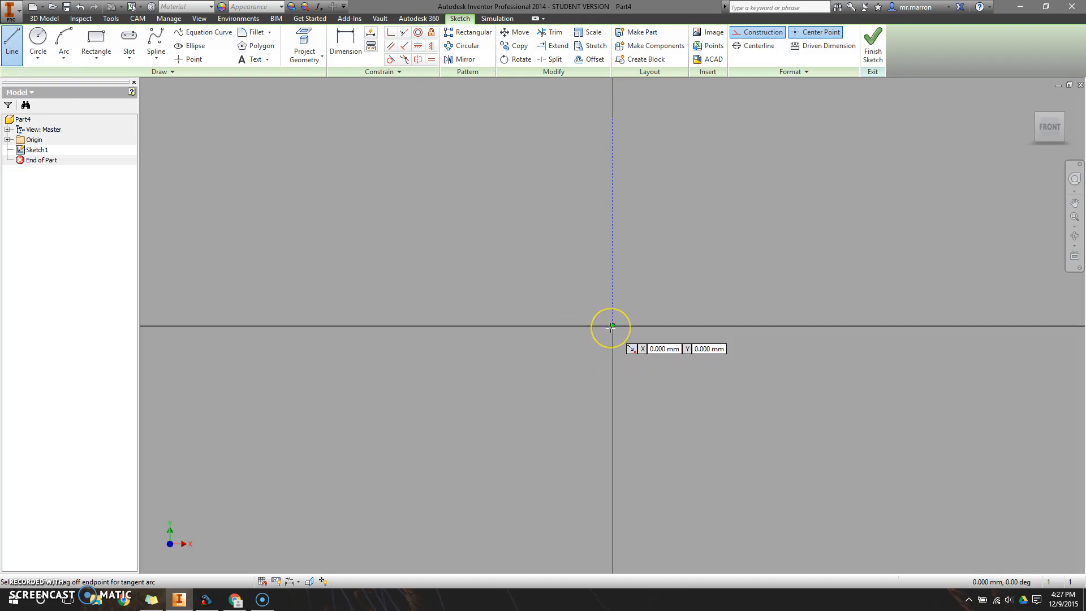
pyautogui.click(461, 325)
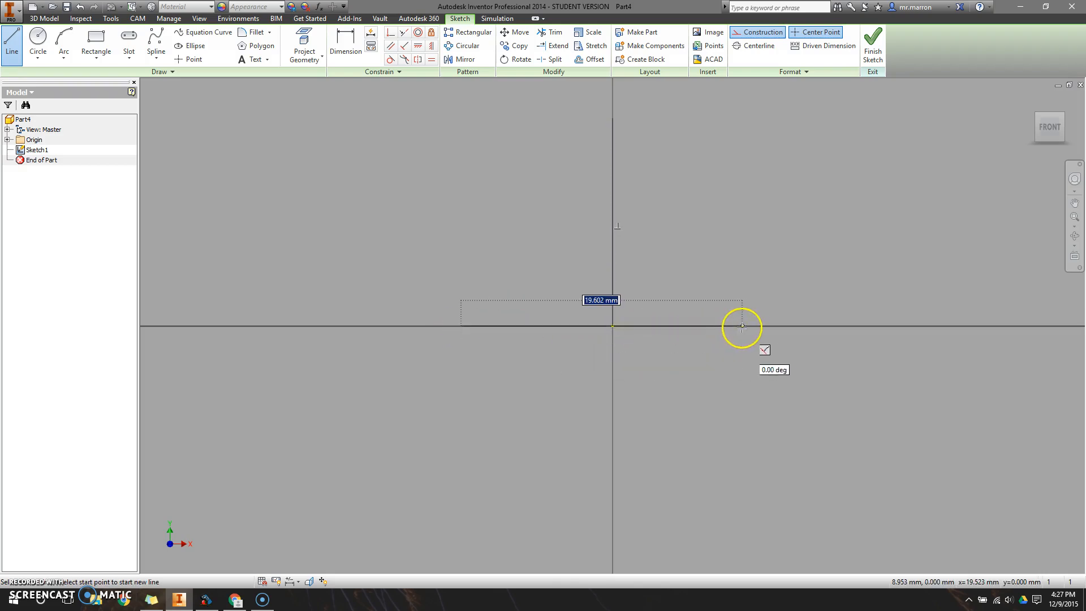
pyautogui.click(763, 324)
pyautogui.rightClick(739, 263)
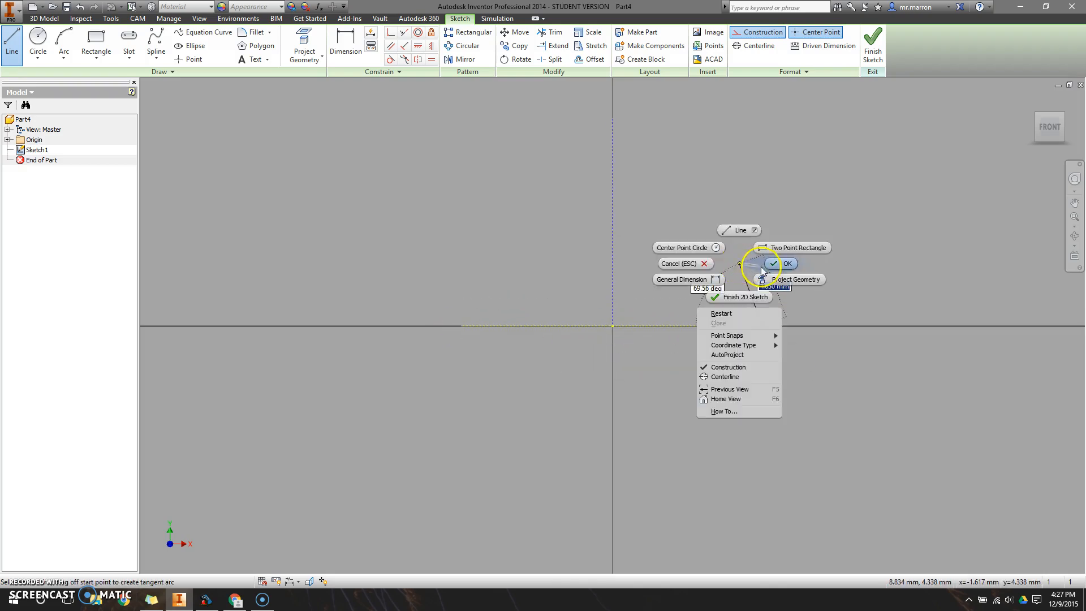
pyautogui.click(761, 266)
# Step: Turn off construction mode and draw a 2.5 mm horizontal line from the origin to the right
pyautogui.scroll(-5, 616, 327)
pyautogui.scroll(-3, 644, 332)
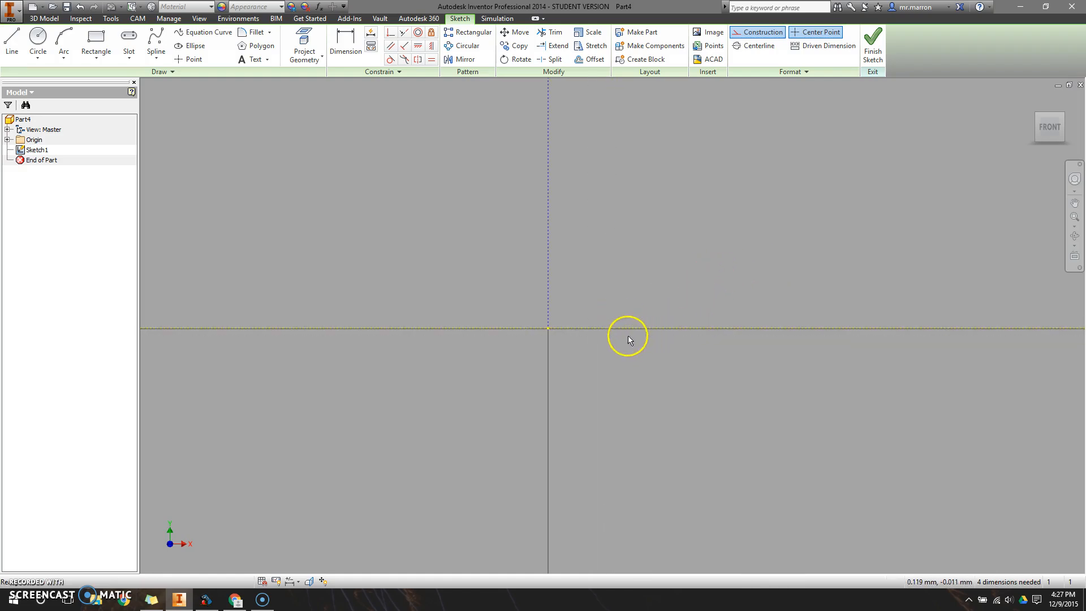
pyautogui.click(13, 45)
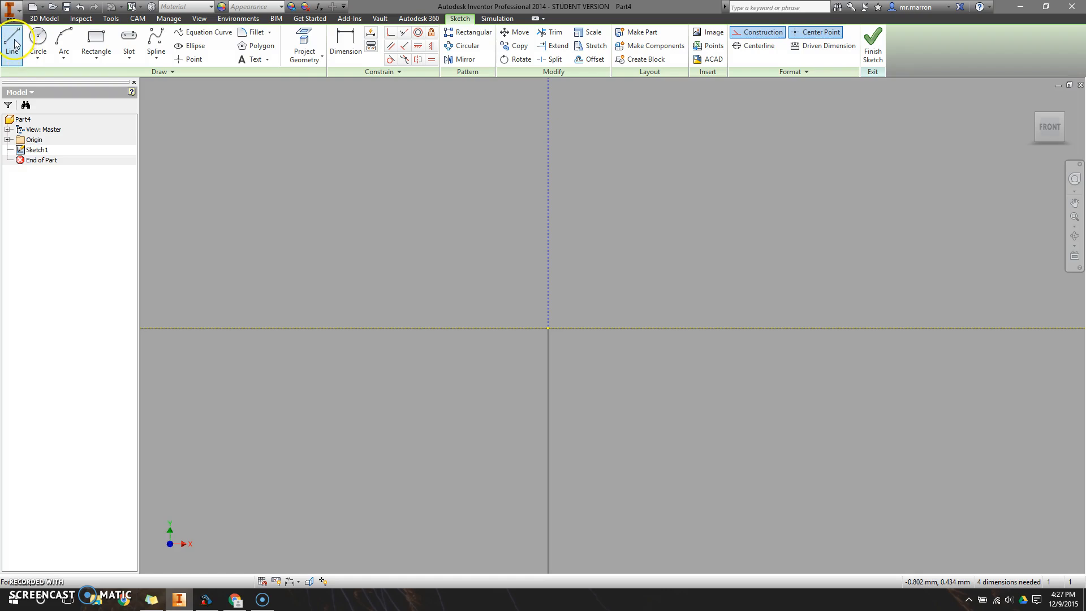
pyautogui.click(757, 32)
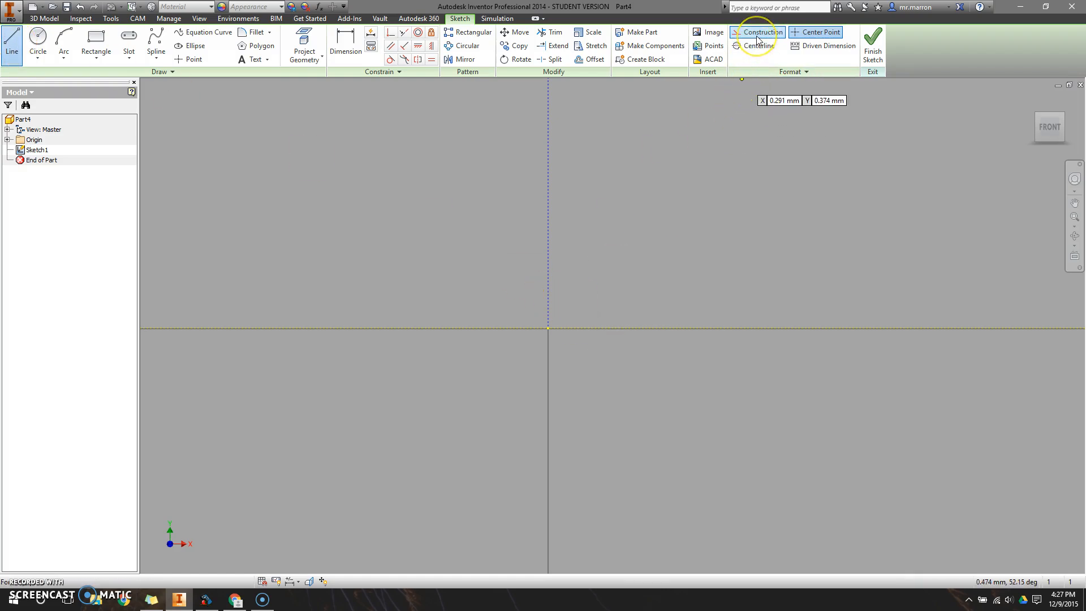
pyautogui.click(548, 328)
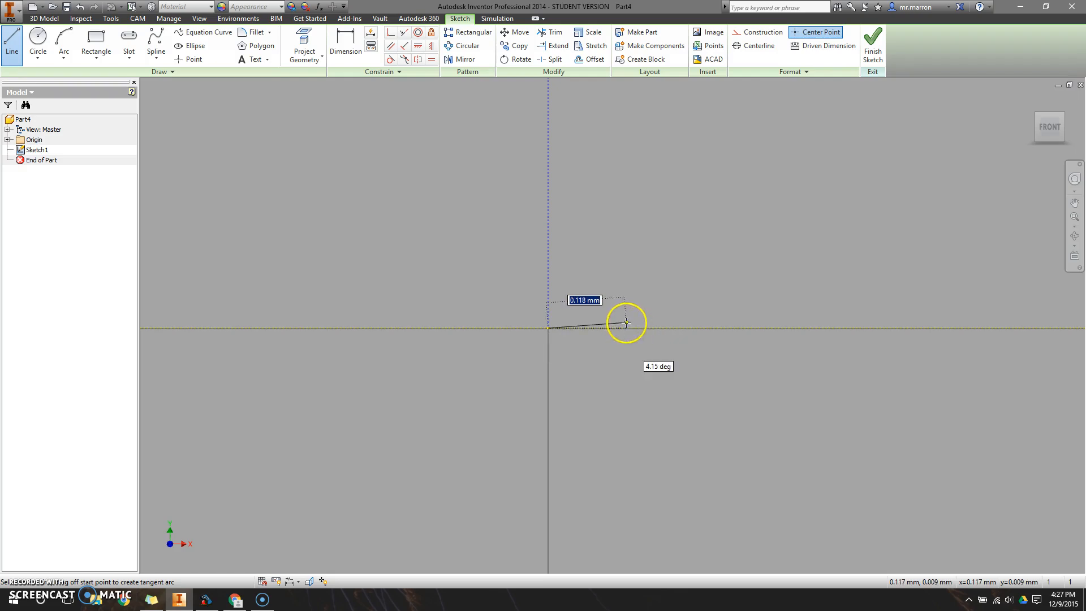
pyautogui.write('2.5')
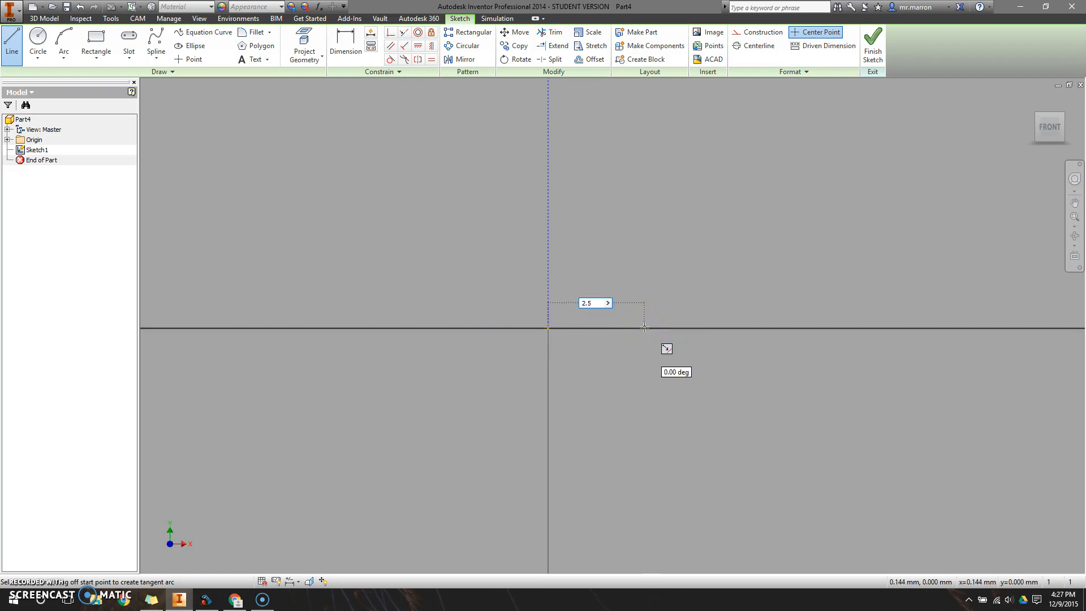
pyautogui.write('.35')
pyautogui.press('Return')
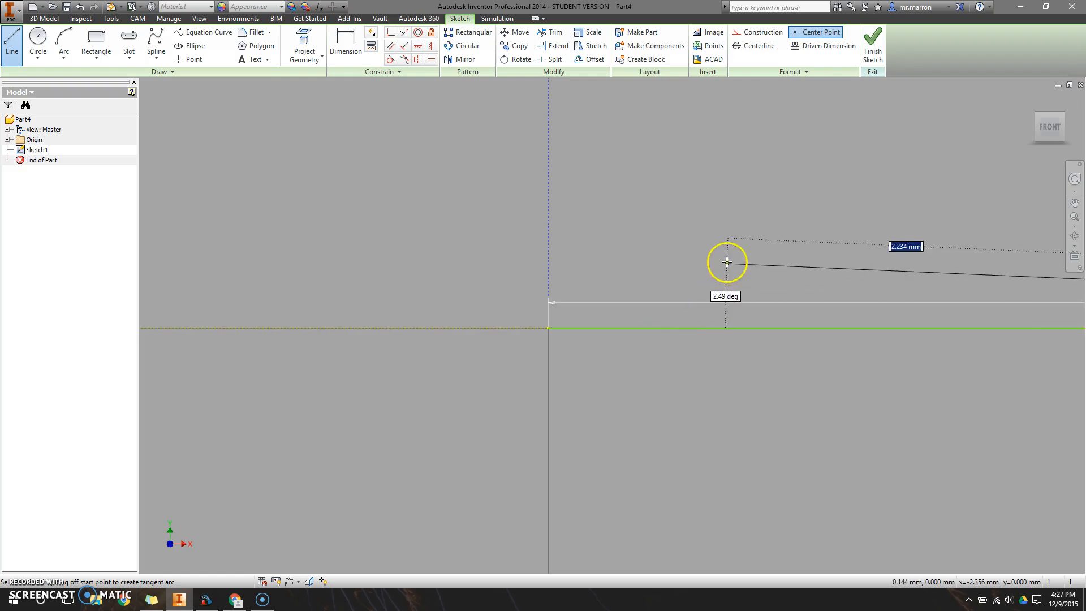
pyautogui.rightClick(745, 210)
pyautogui.click(789, 194)
# Step: Draw a second 2.5 mm horizontal line from the origin to the left
pyautogui.scroll(-3, 937, 302)
pyautogui.moveTo(950, 320); pyautogui.dragTo(742, 406, button='middle')
pyautogui.scroll(-1, 916, 341)
pyautogui.moveTo(823, 452); pyautogui.dragTo(823, 362, button='middle')
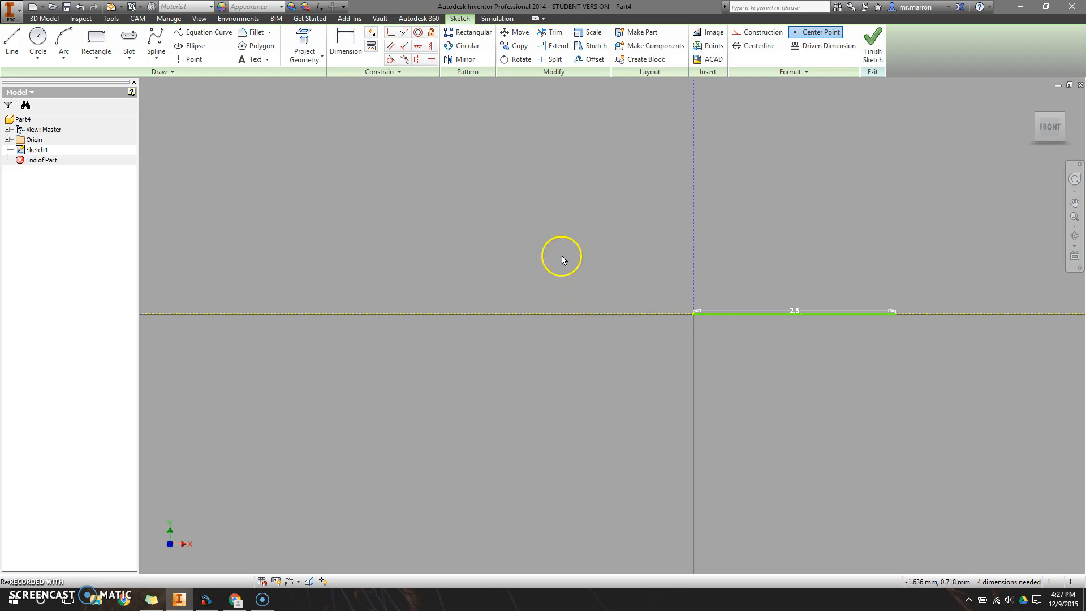
pyautogui.click(12, 41)
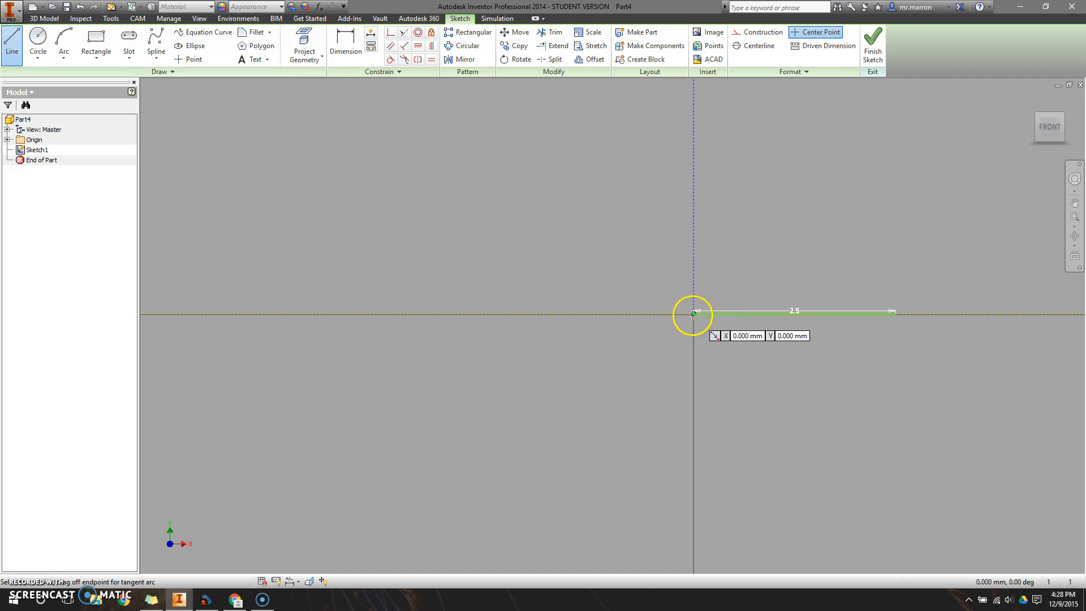
pyautogui.moveTo(694, 314); pyautogui.dragTo(630, 314)
pyautogui.write('2.5')
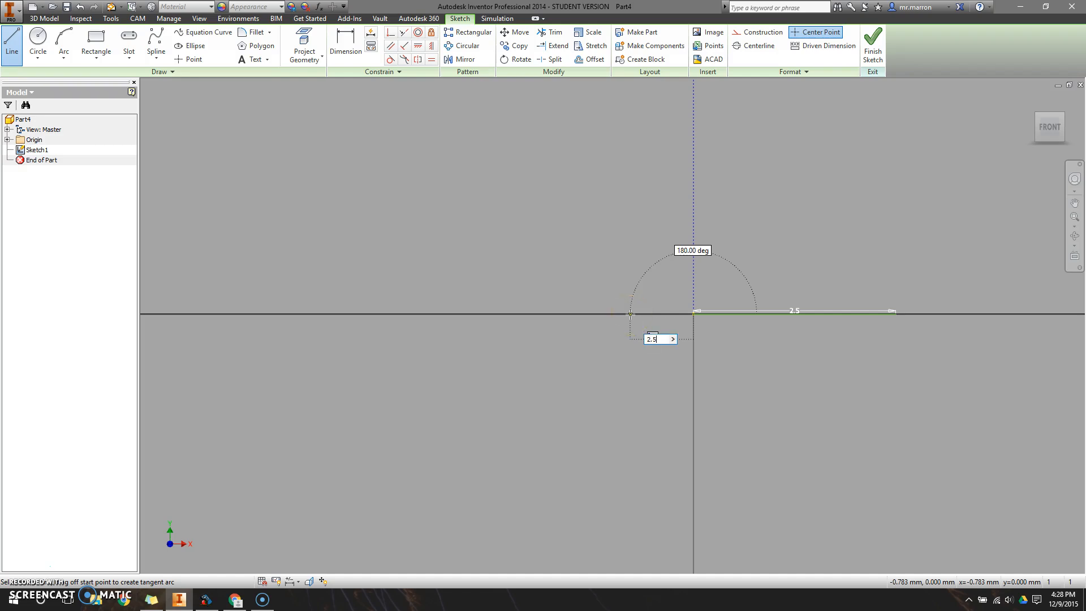
pyautogui.press('Return')
pyautogui.rightClick(636, 390)
pyautogui.click(675, 390)
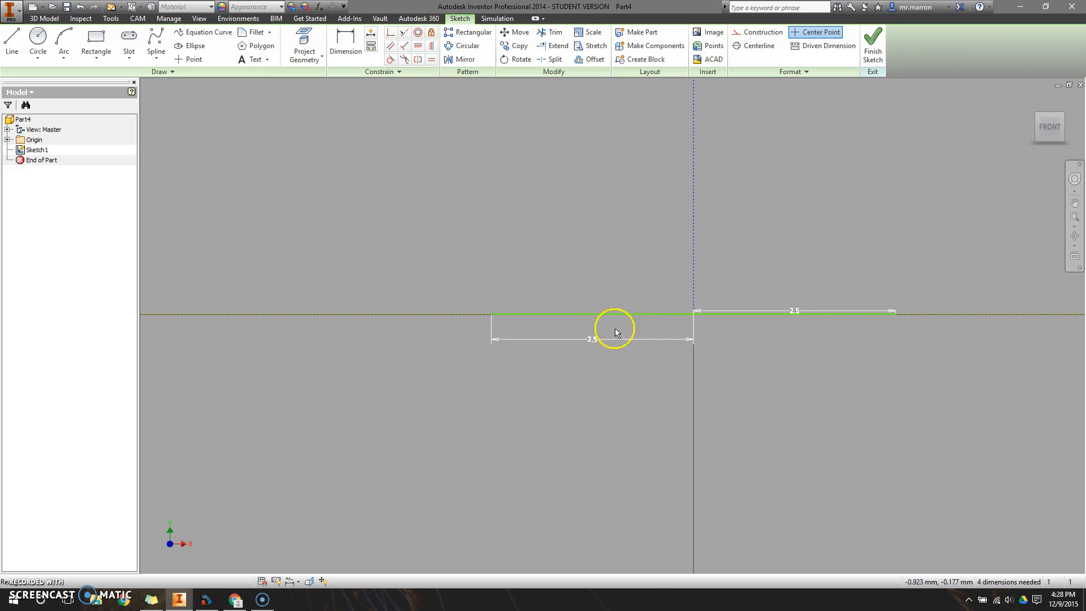
# Step: Draw a three-point arc with a 3 mm radius above the baseline, joining the two outer line ends, and finish the sketch
pyautogui.click(65, 38)
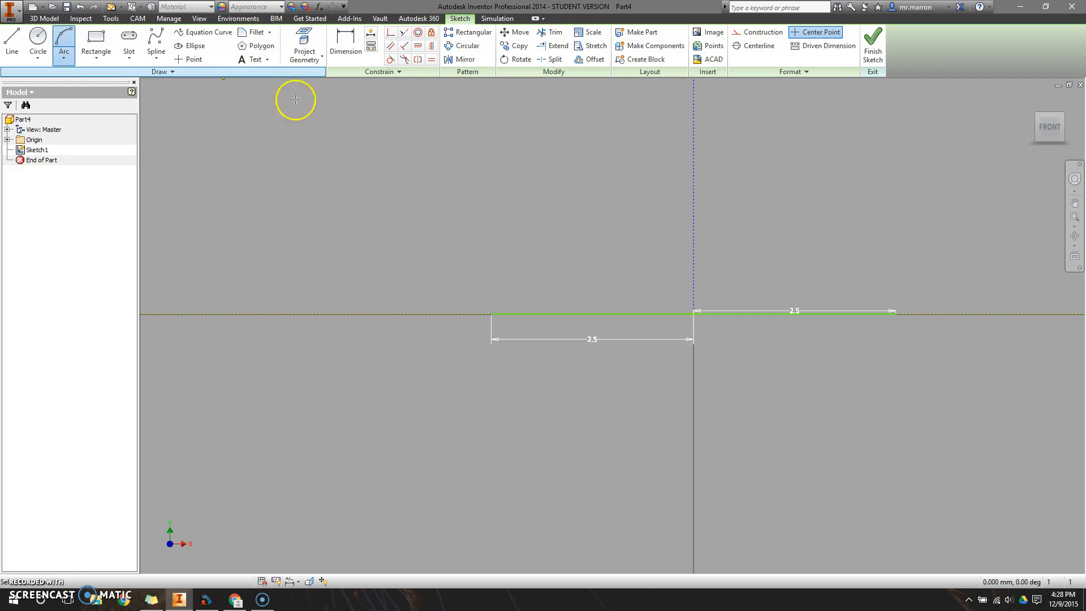
pyautogui.click(492, 314)
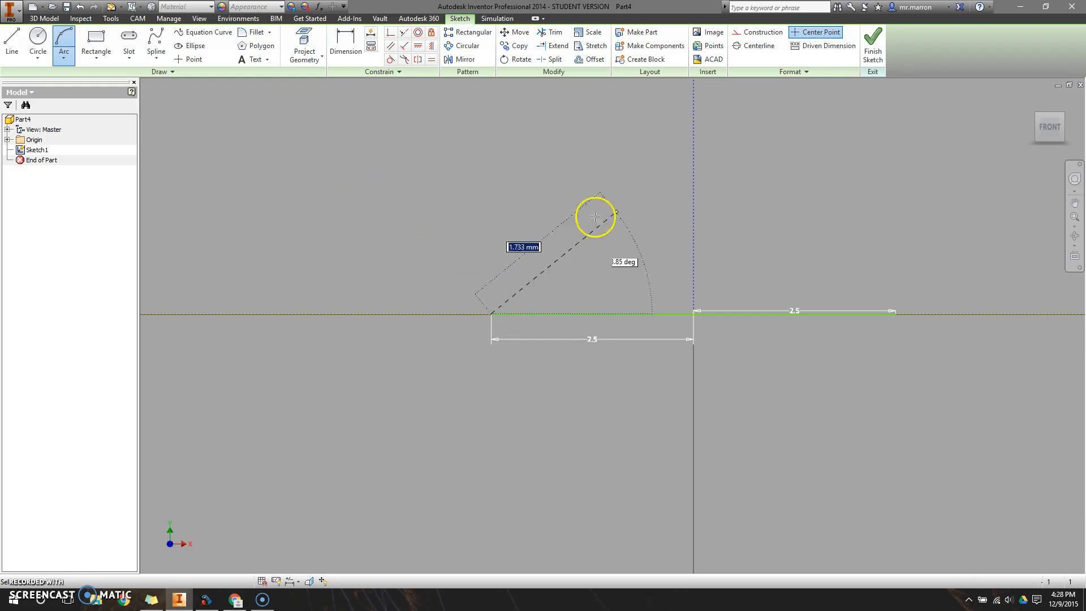
pyautogui.click(895, 314)
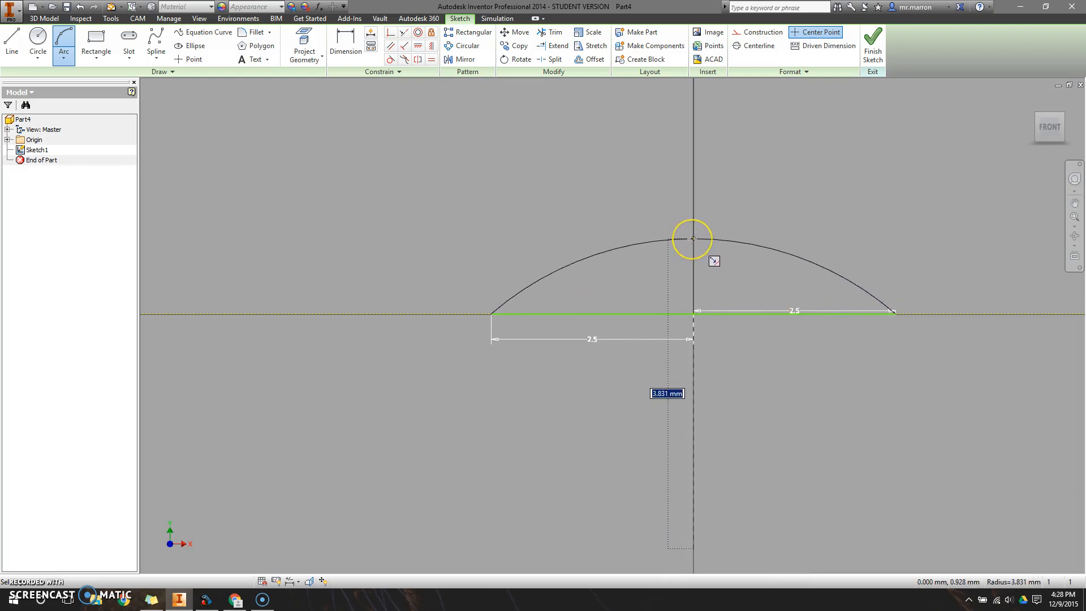
pyautogui.write('3')
pyautogui.press('Return')
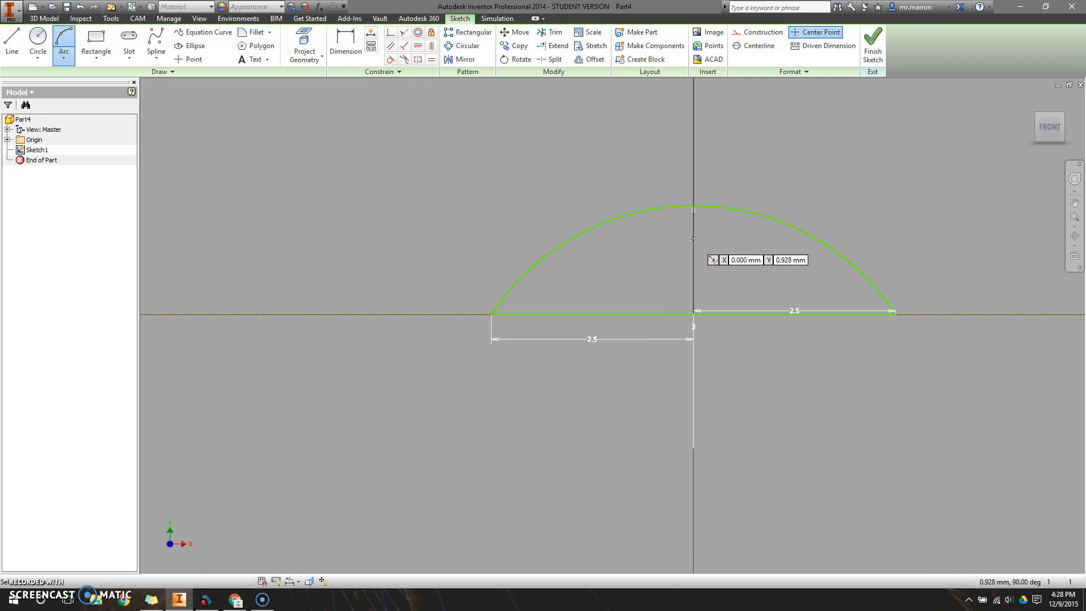
pyautogui.moveTo(752, 157); pyautogui.dragTo(777, 164, button='right')
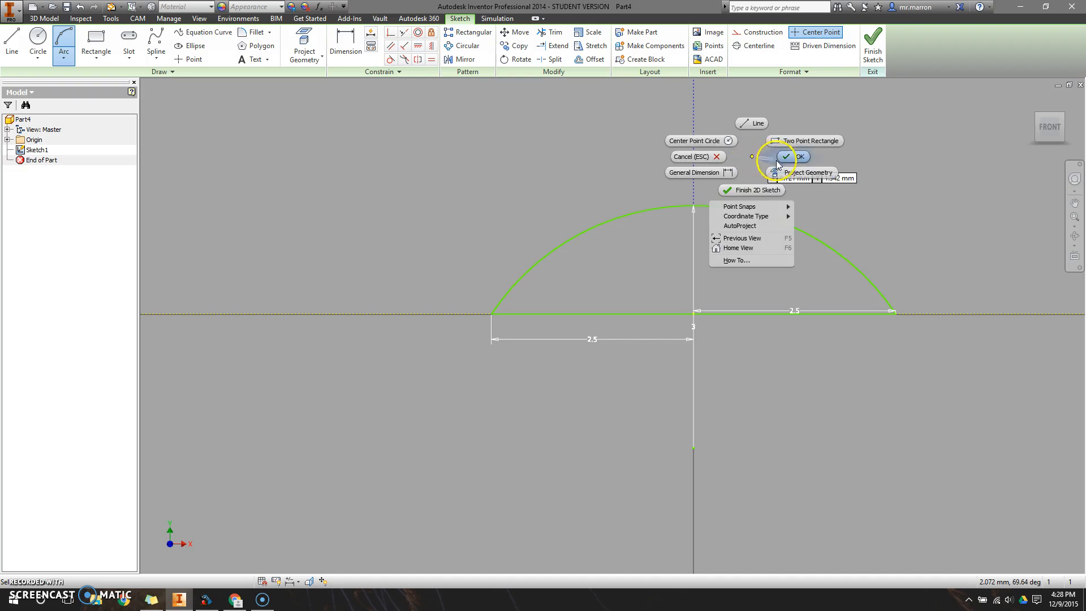
pyautogui.click(777, 165)
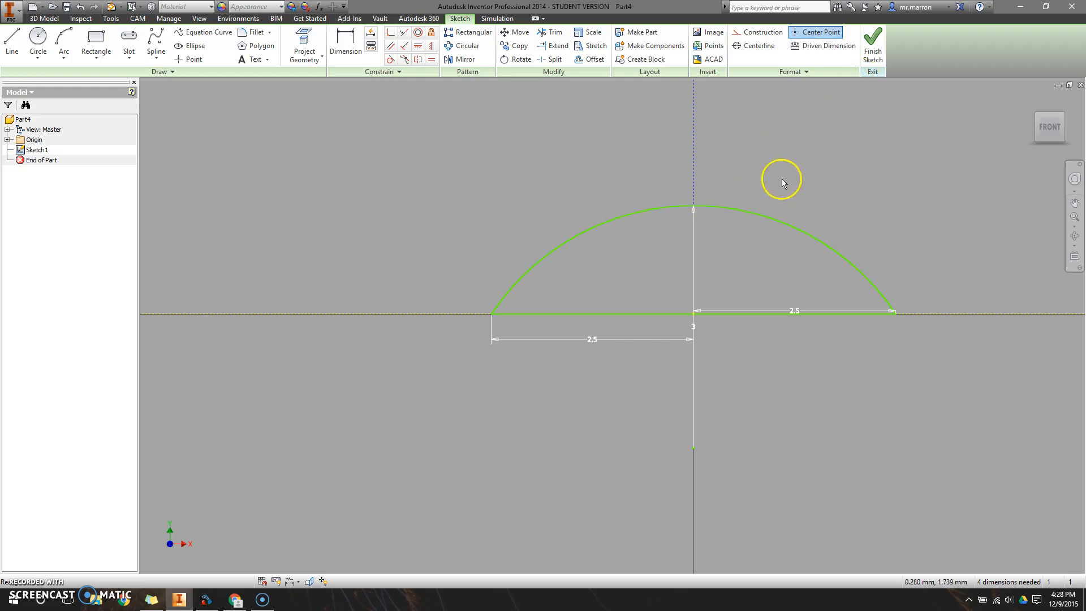
pyautogui.click(873, 55)
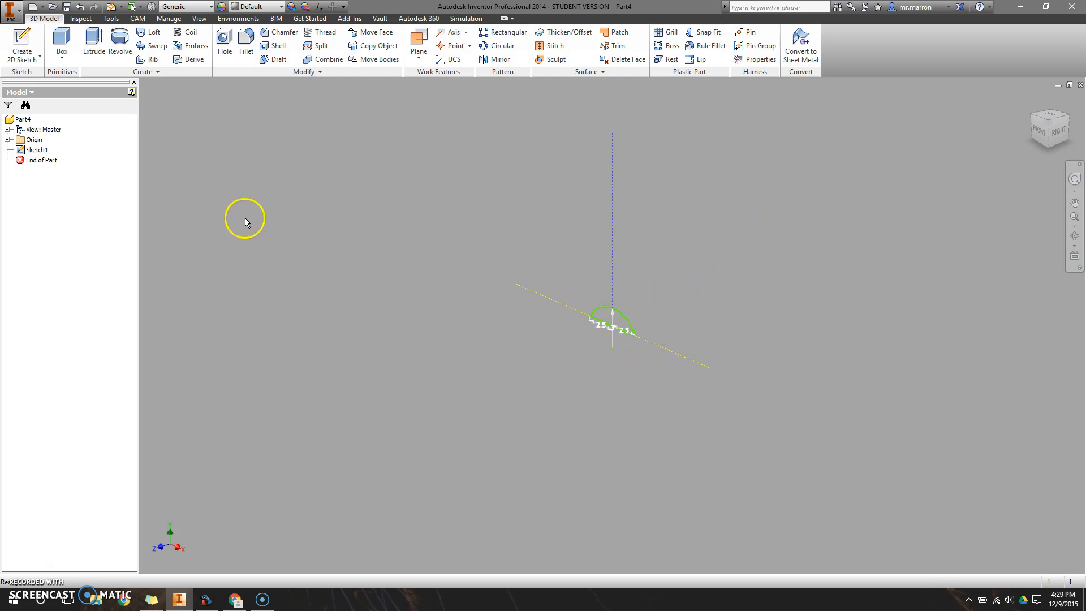
# Step: Make the part's XY origin plane visible
pyautogui.click(7, 140)
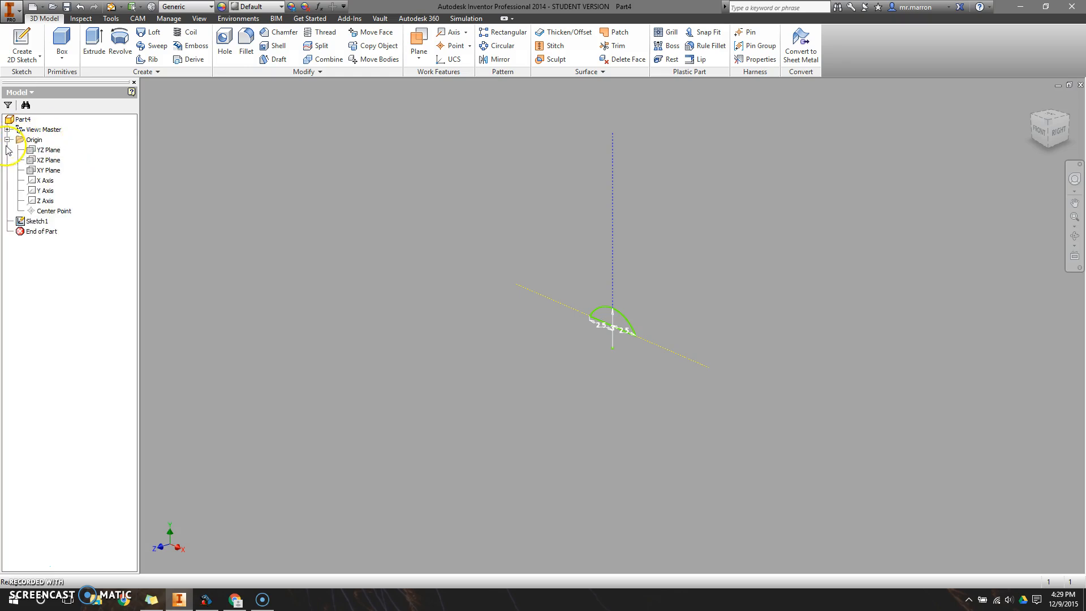
pyautogui.rightClick(38, 172)
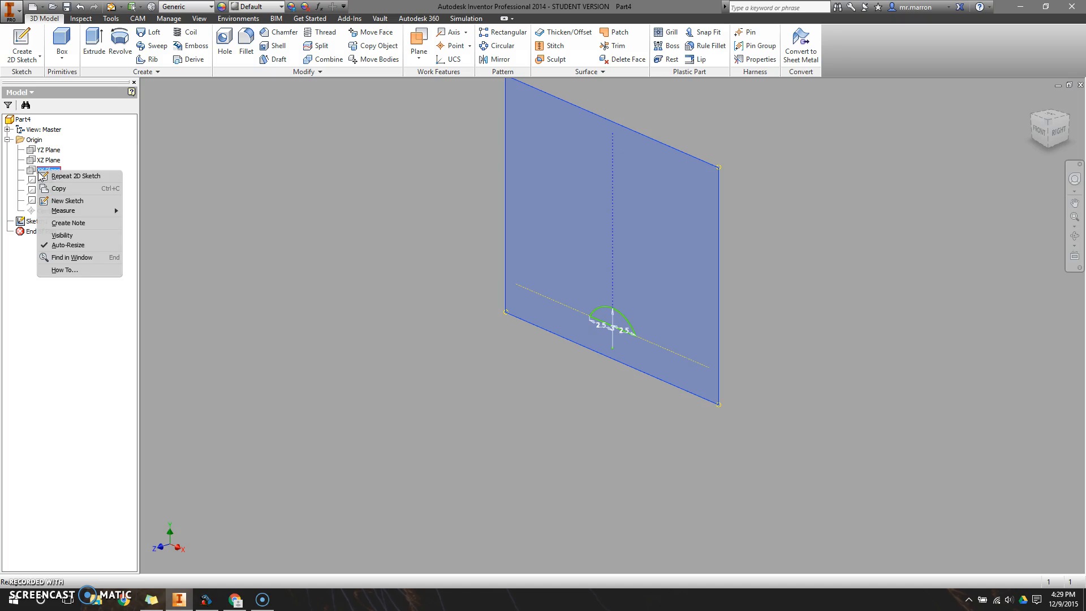
pyautogui.click(63, 235)
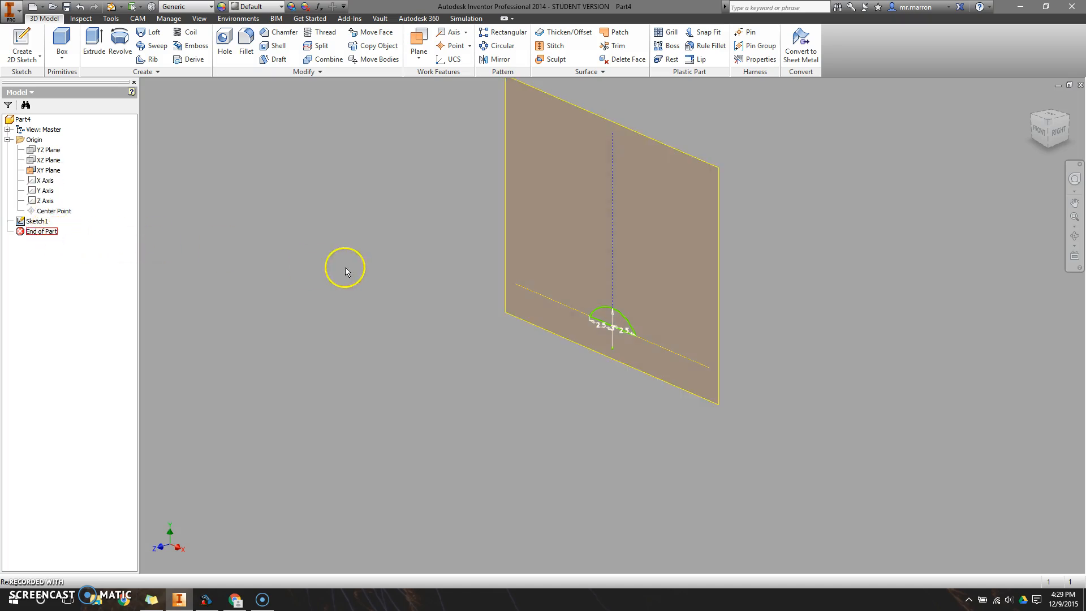
# Step: Create a work plane offset -60 mm from the XY plane
pyautogui.scroll(3, 931, 291)
pyautogui.moveTo(935, 288); pyautogui.dragTo(657, 387, button='middle')
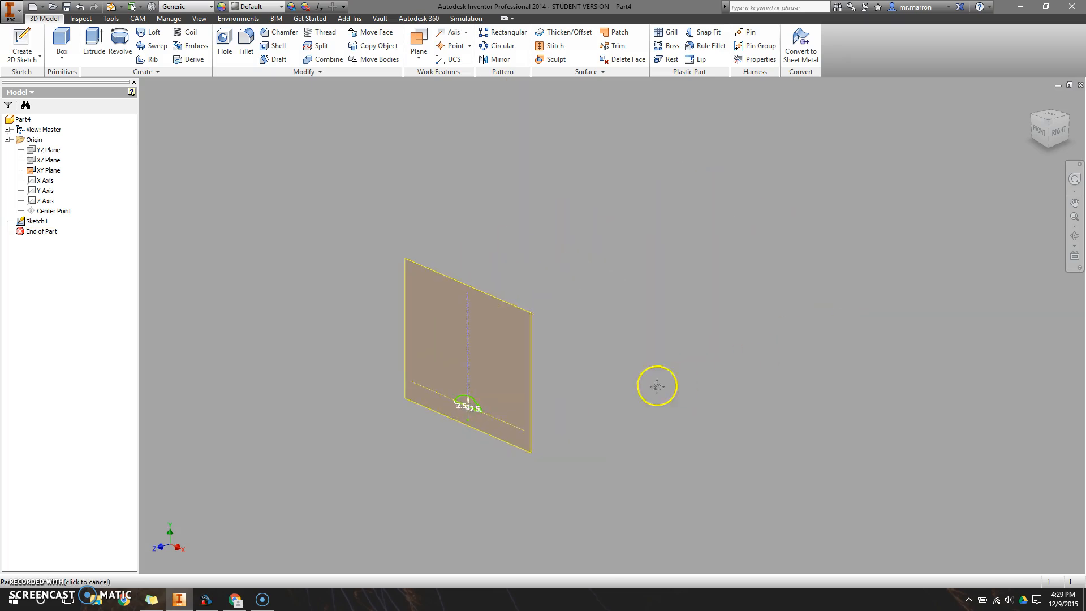
pyautogui.click(416, 59)
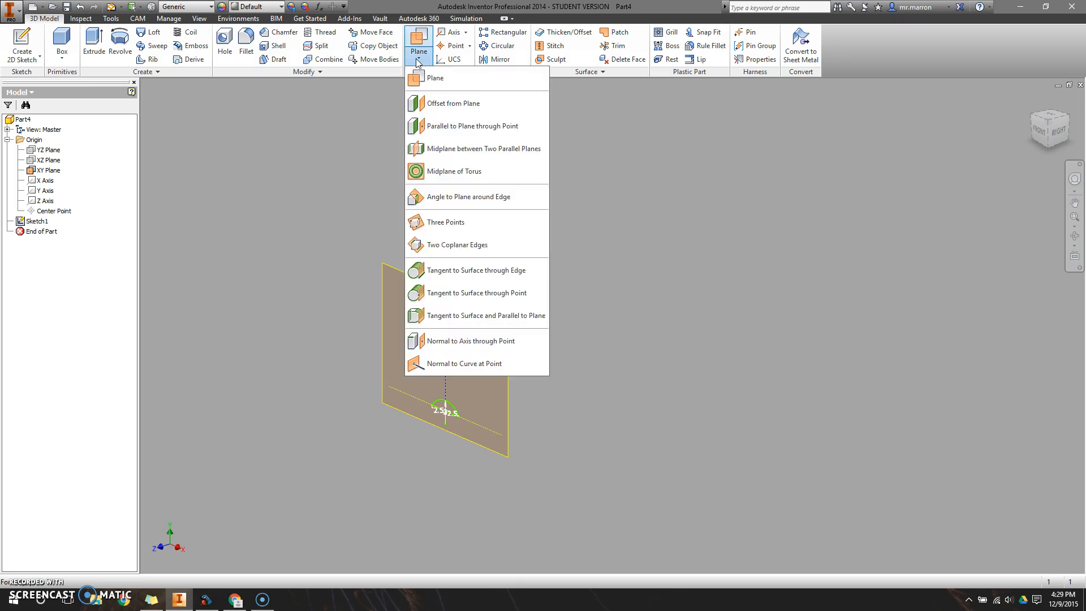
pyautogui.click(442, 105)
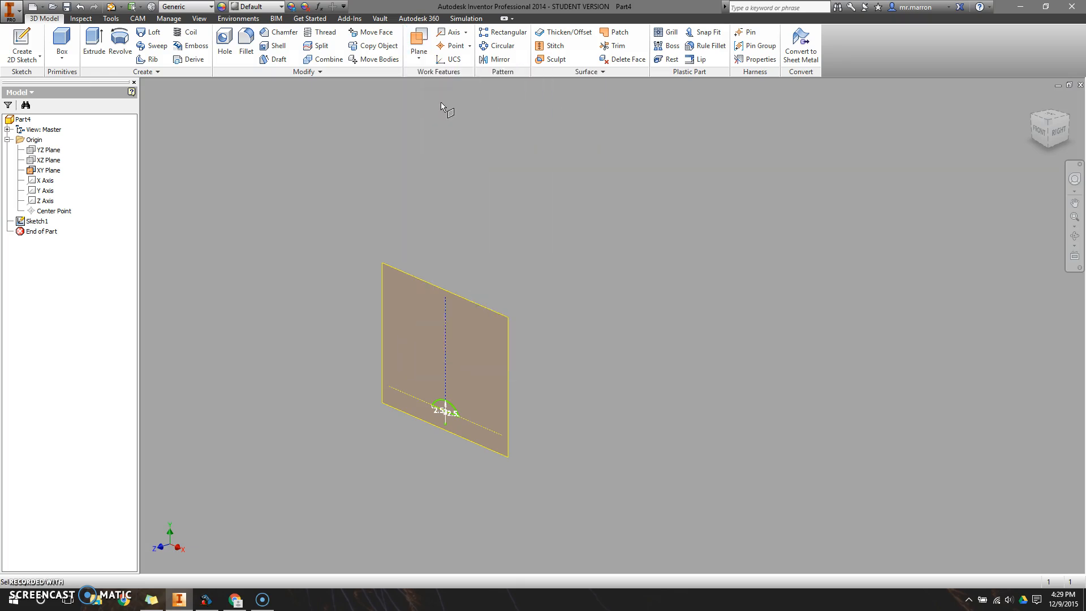
pyautogui.click(475, 280)
pyautogui.click(477, 310)
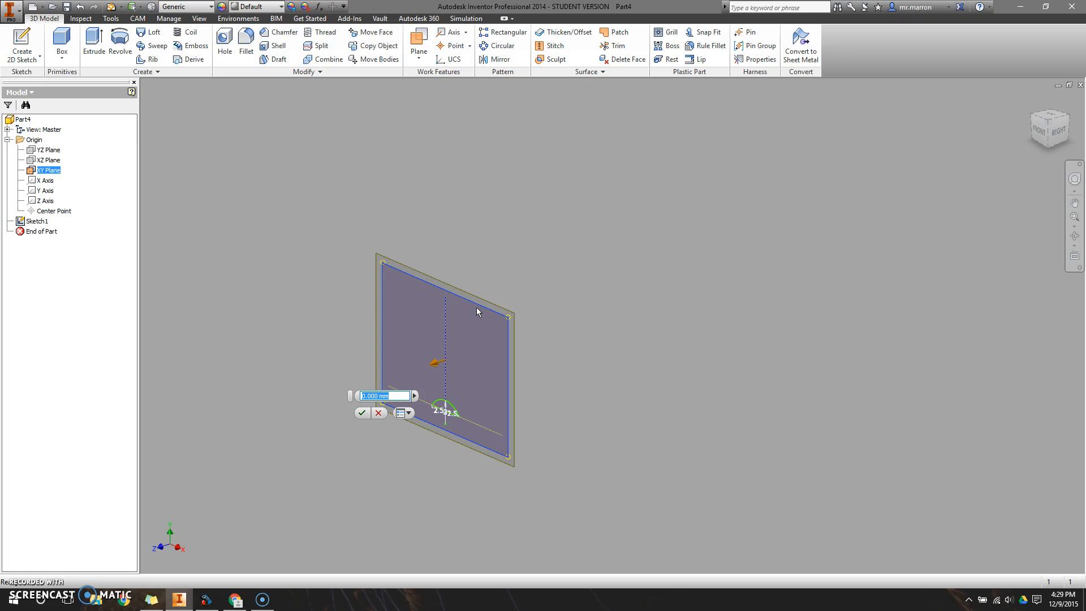
pyautogui.write('-60')
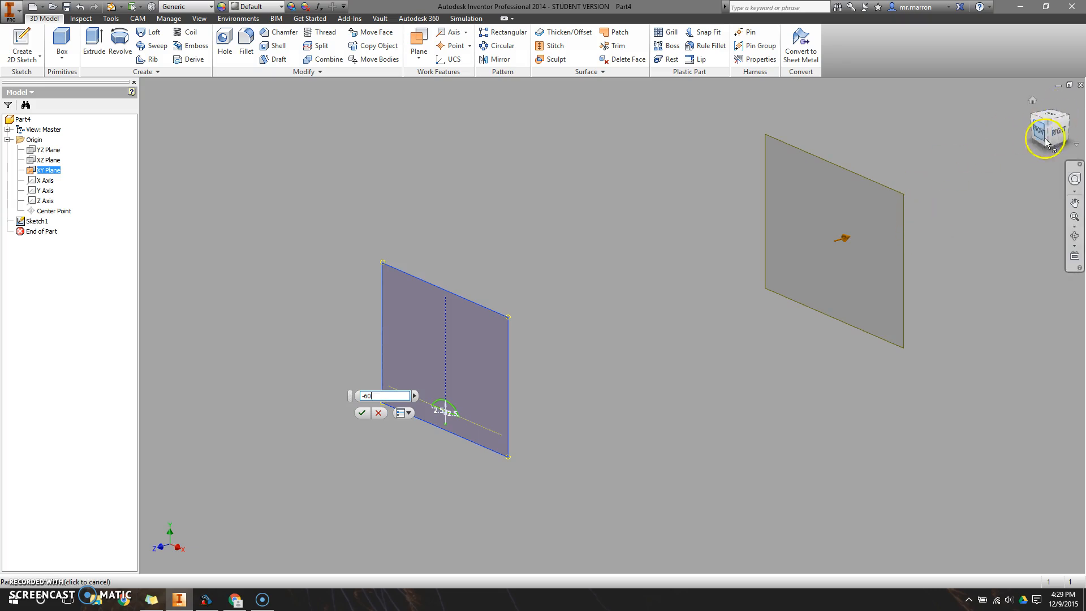
pyautogui.click(361, 414)
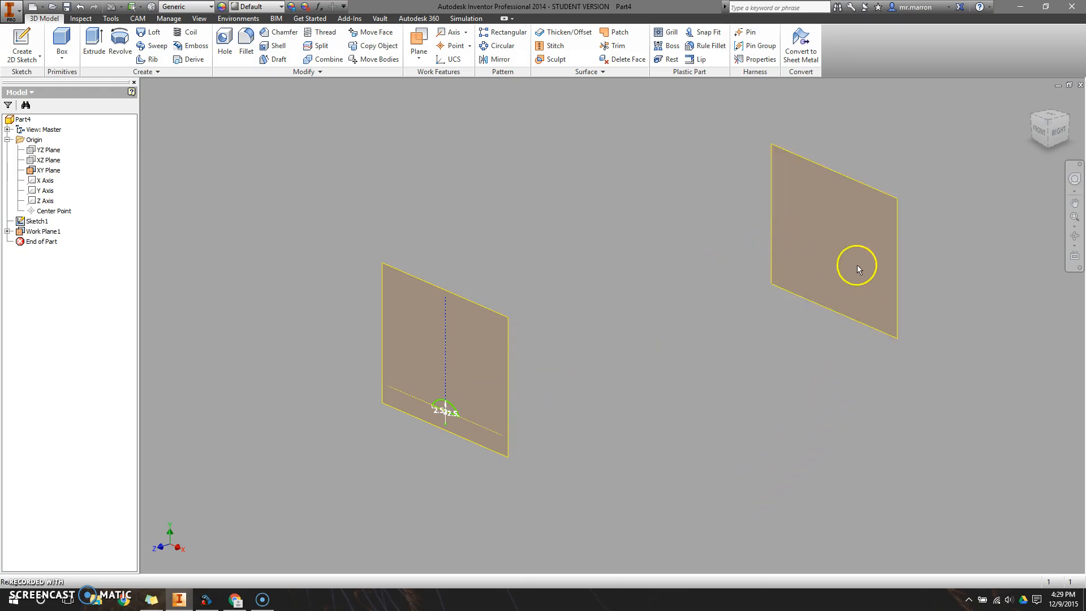
# Step: Start a new sketch on the offset work plane and turn the view to face it from the back
pyautogui.click(834, 178)
pyautogui.click(834, 178)
pyautogui.rightClick(839, 178)
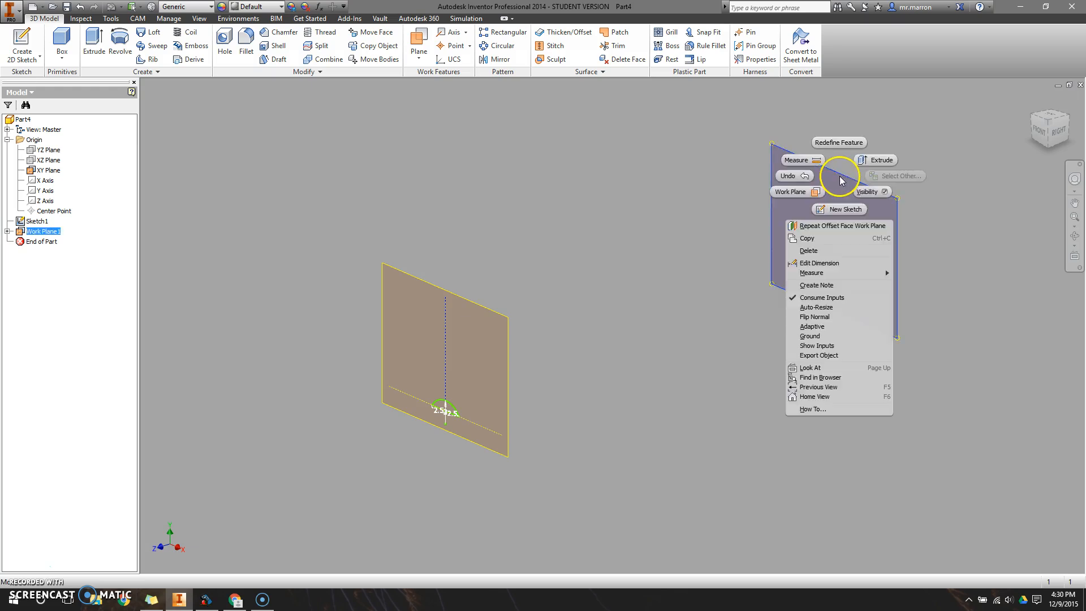
pyautogui.click(838, 211)
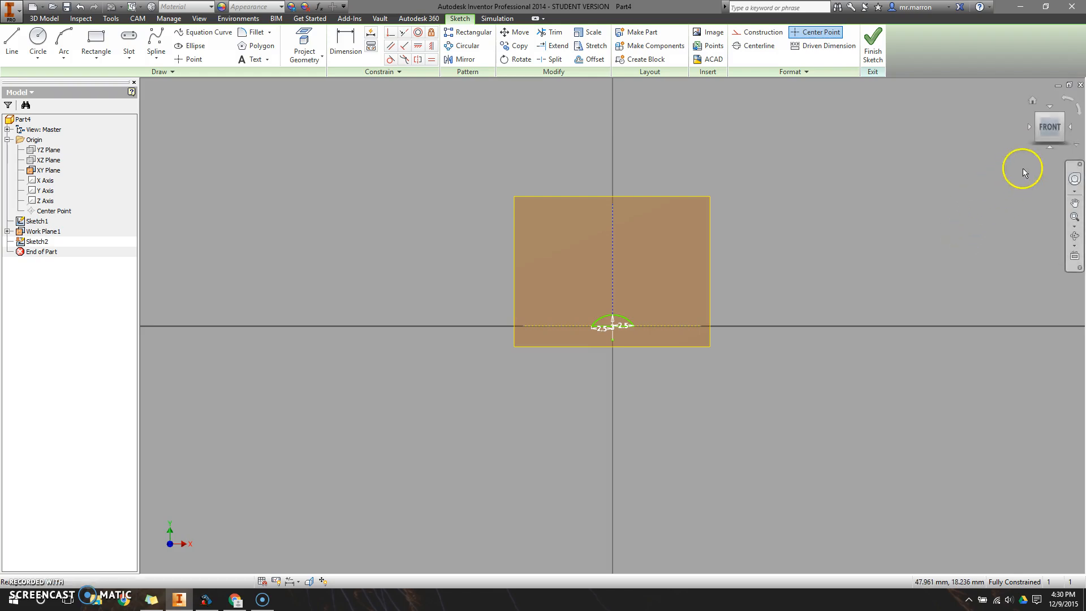
pyautogui.click(1071, 129)
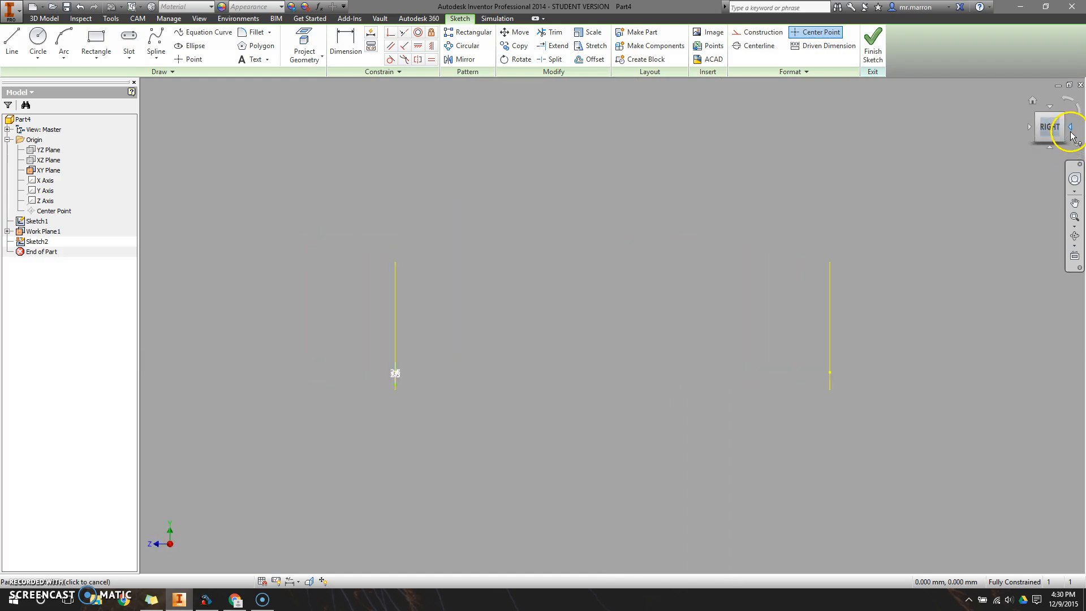
pyautogui.click(1071, 134)
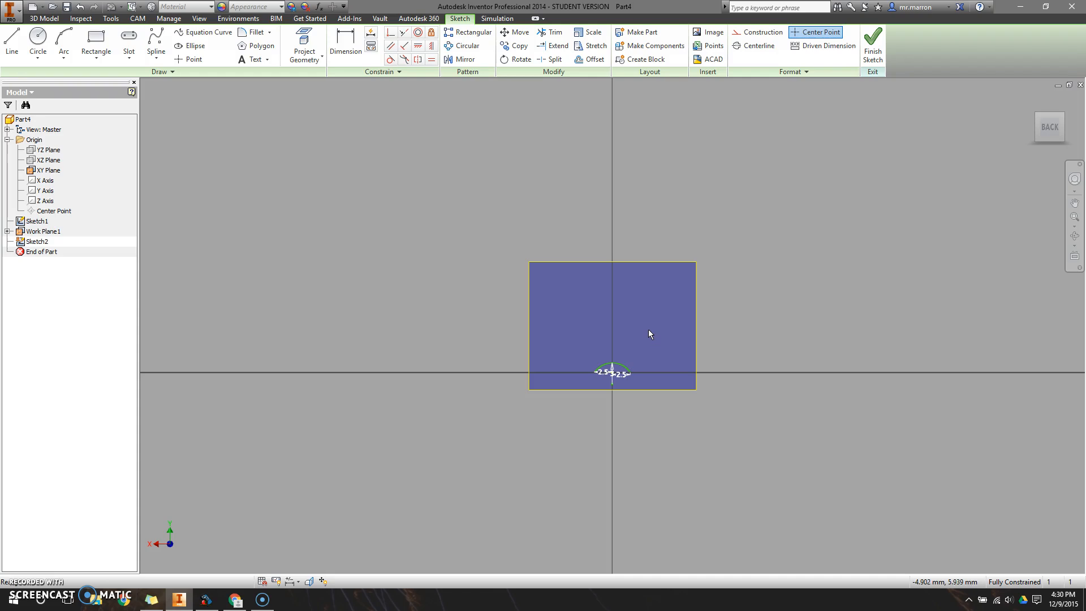
# Step: Turn on construction mode and draw a vertical construction line through the origin, extending above and below the arc profile
pyautogui.click(12, 45)
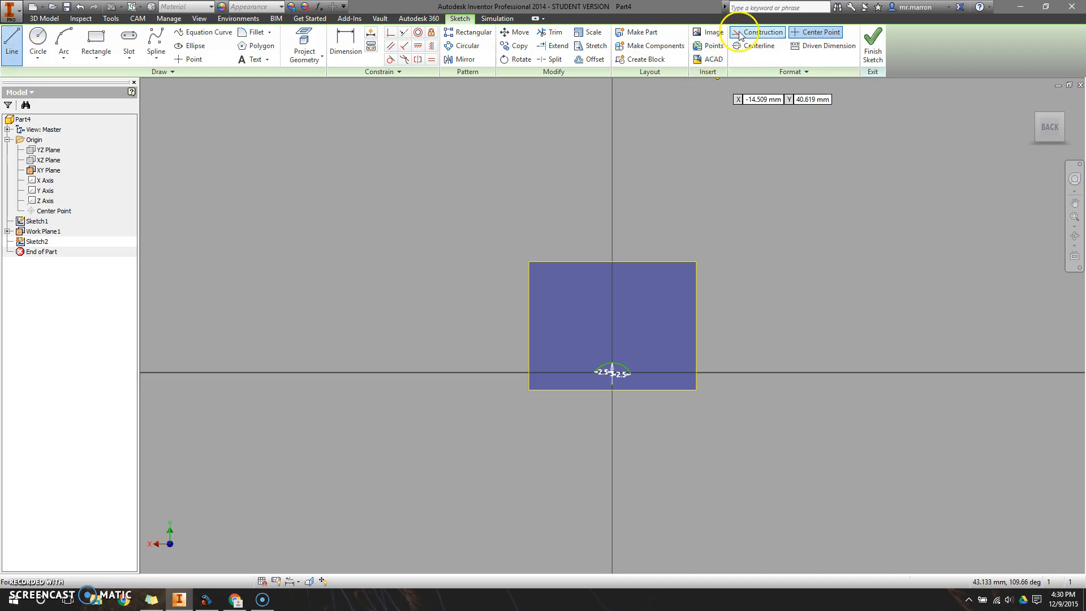
pyautogui.click(757, 33)
pyautogui.click(612, 212)
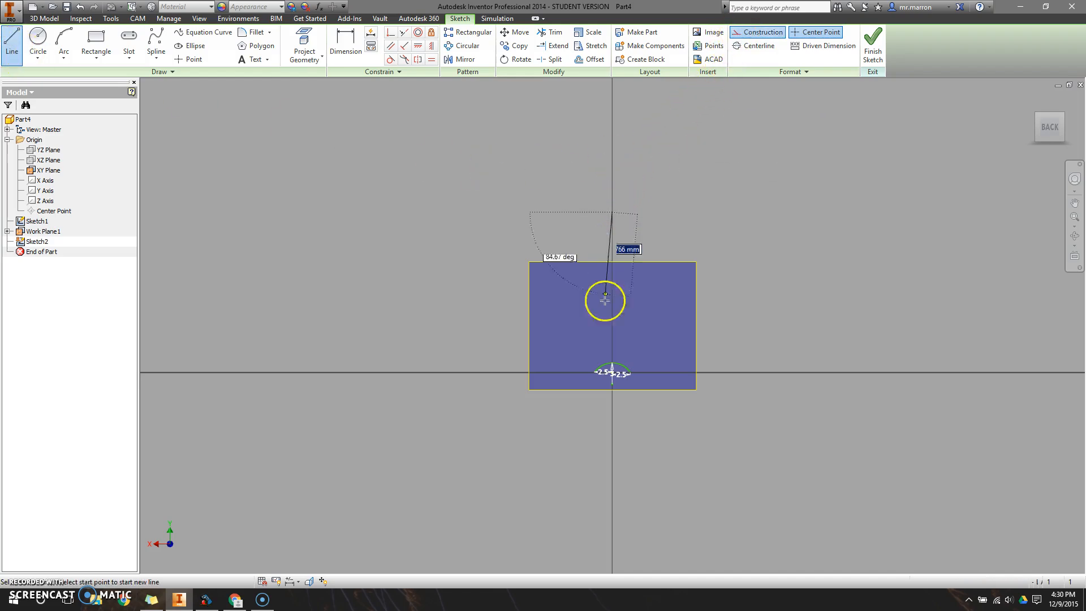
pyautogui.click(612, 478)
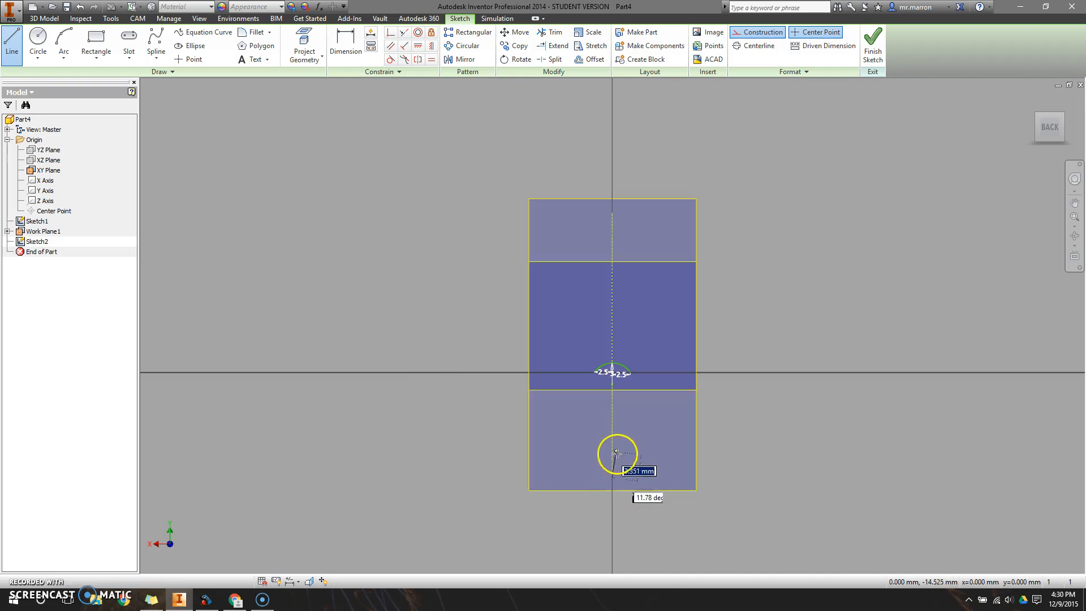
pyautogui.rightClick(502, 390)
pyautogui.click(528, 396)
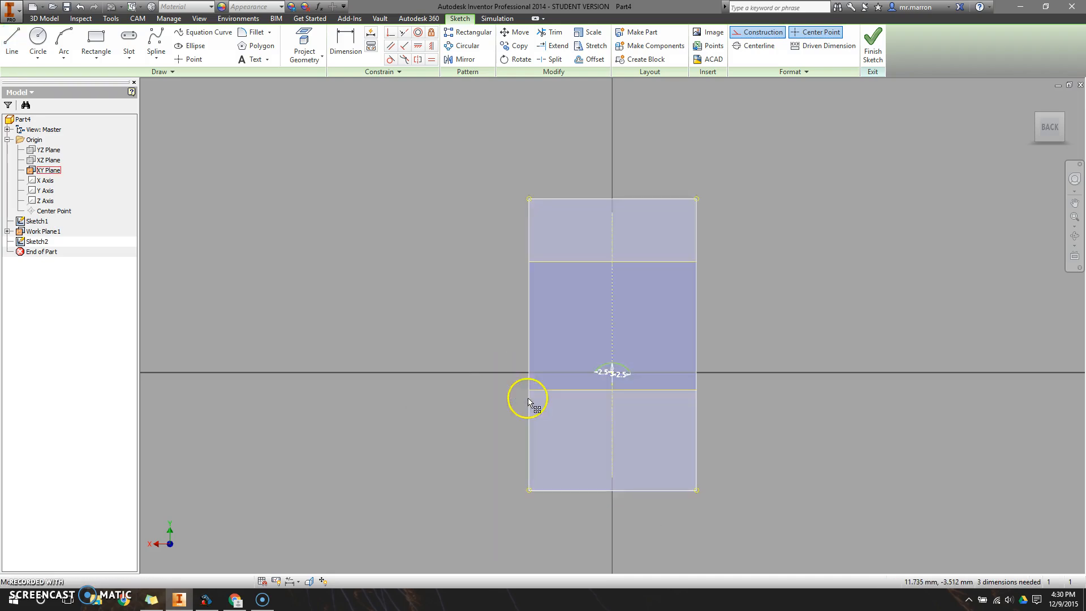
# Step: Draw a horizontal construction line through the origin, extending past both sides of the arc profile
pyautogui.click(12, 40)
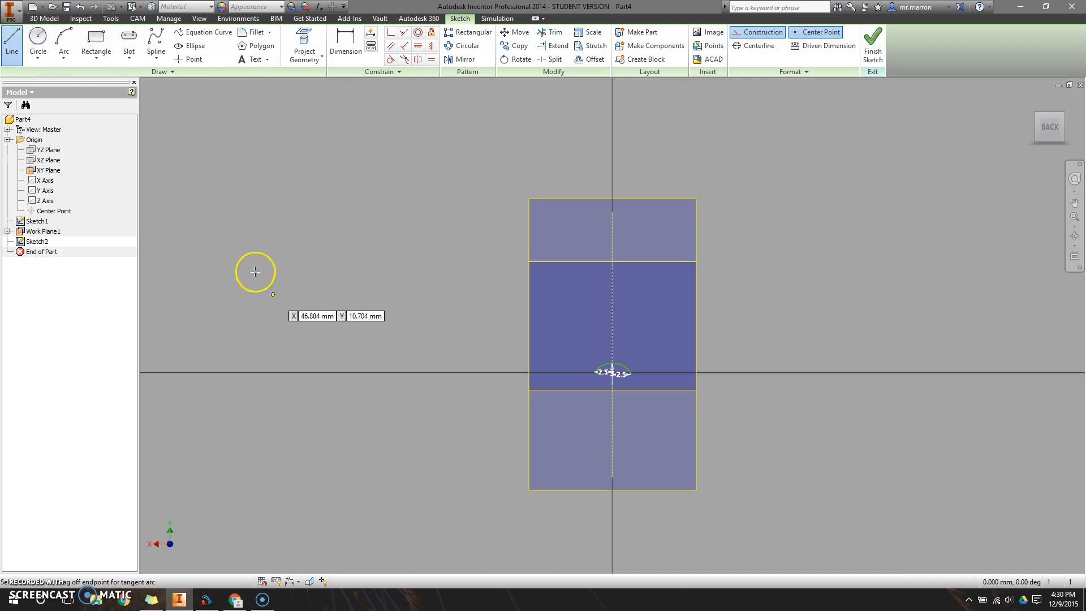
pyautogui.click(419, 373)
pyautogui.click(756, 373)
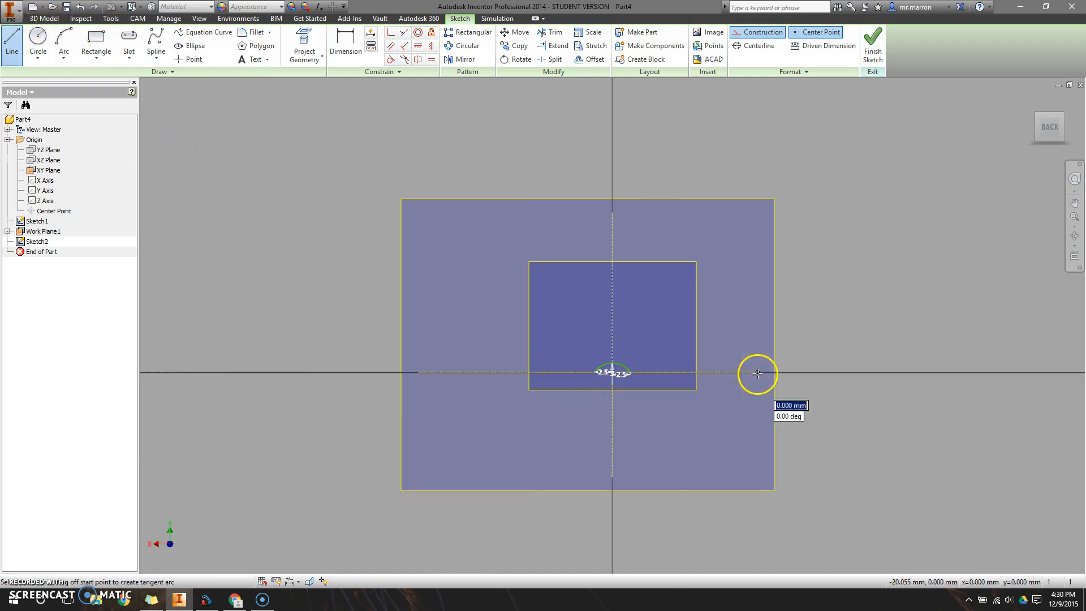
pyautogui.rightClick(776, 325)
pyautogui.click(809, 325)
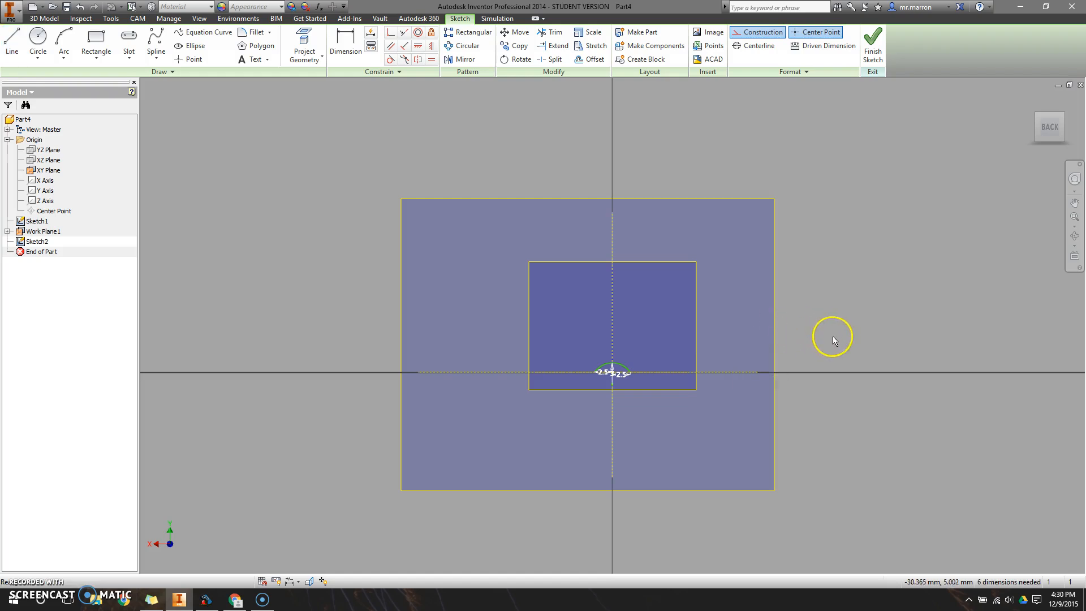
# Step: Draw a 10 mm horizontal line from the origin to the right along the horizontal construction line
pyautogui.scroll(-5, 643, 373)
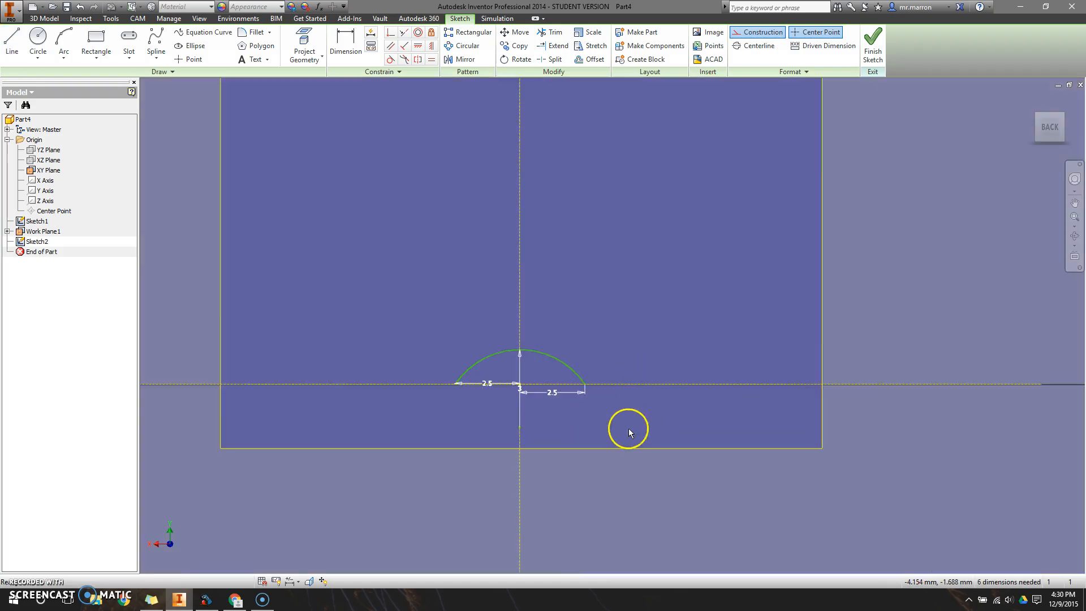
pyautogui.scroll(2, 629, 429)
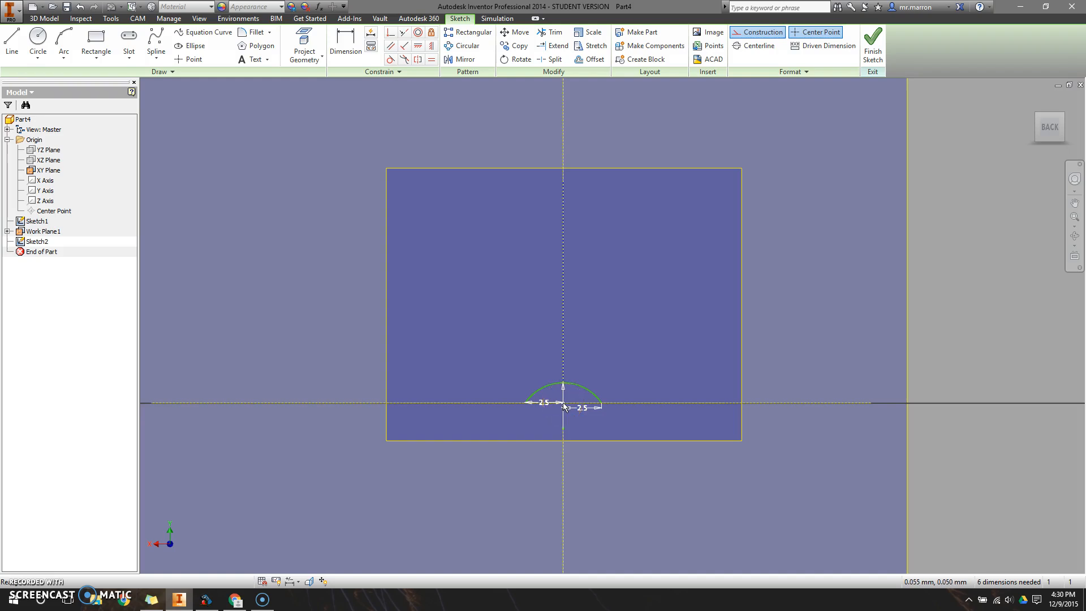
pyautogui.moveTo(563, 405)
pyautogui.click(11, 42)
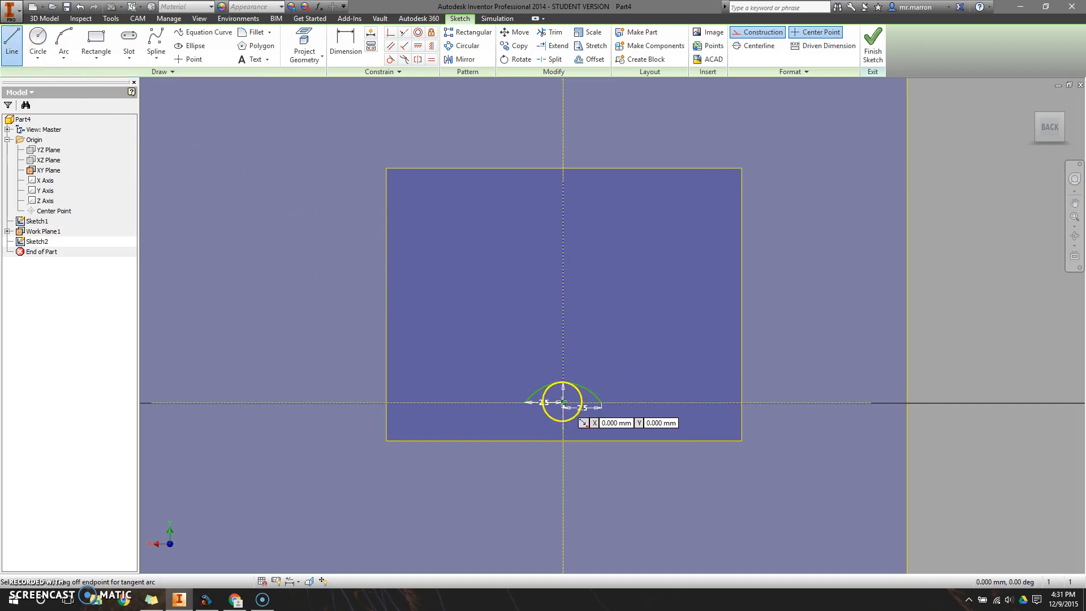
pyautogui.moveTo(561, 402); pyautogui.dragTo(790, 406)
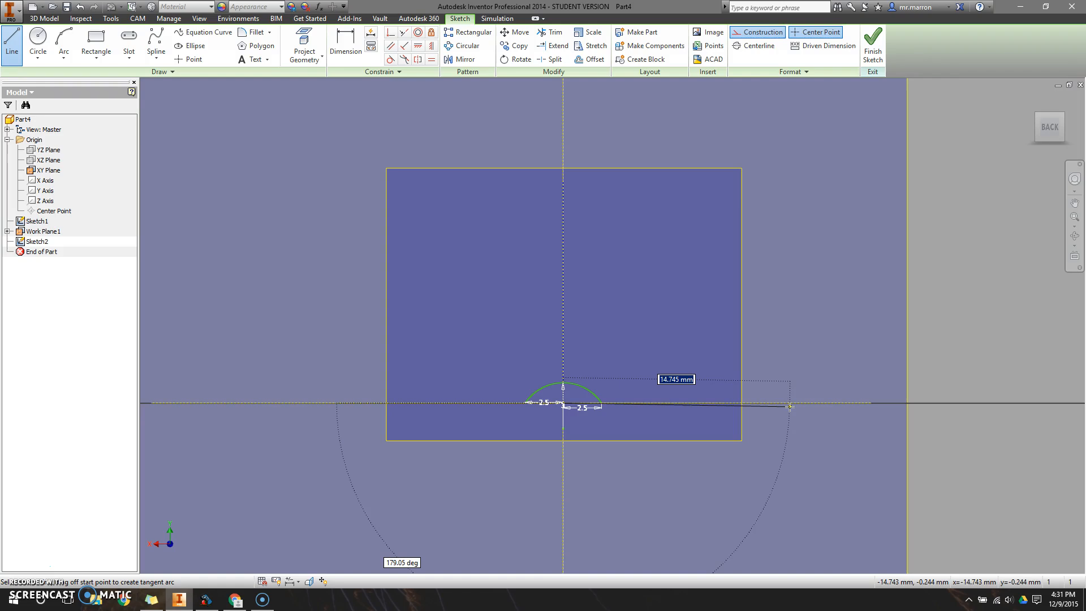
pyautogui.moveTo(790, 406); pyautogui.dragTo(794, 401)
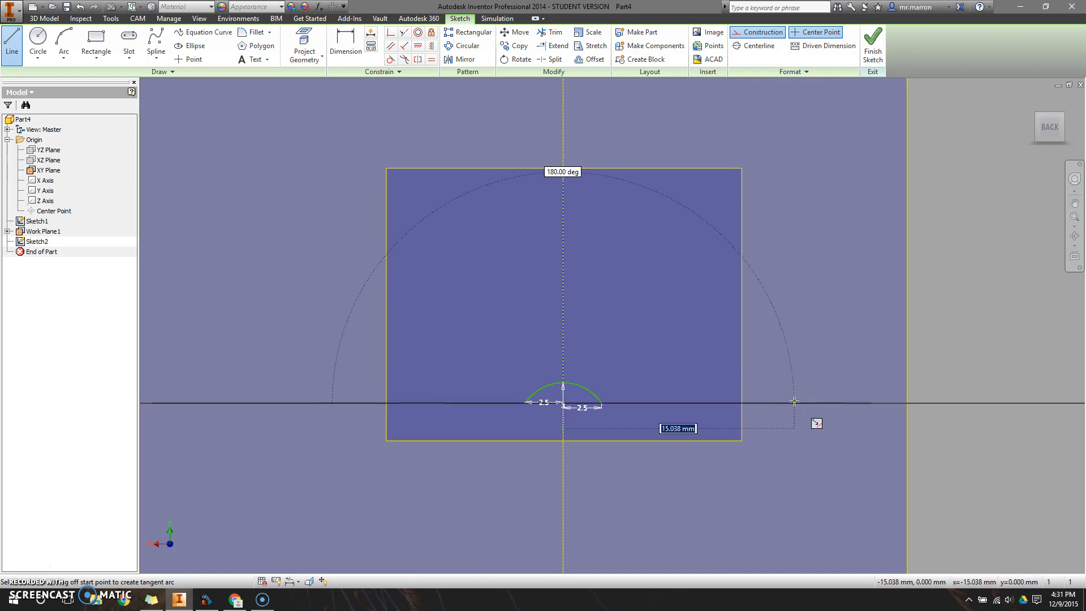
pyautogui.write('10')
pyautogui.press('Tab')
# Step: Continue with a 10 mm vertical line upward from the horizontal line's outer end and end the Line command
pyautogui.moveTo(794, 401); pyautogui.dragTo(717, 329)
pyautogui.write('10')
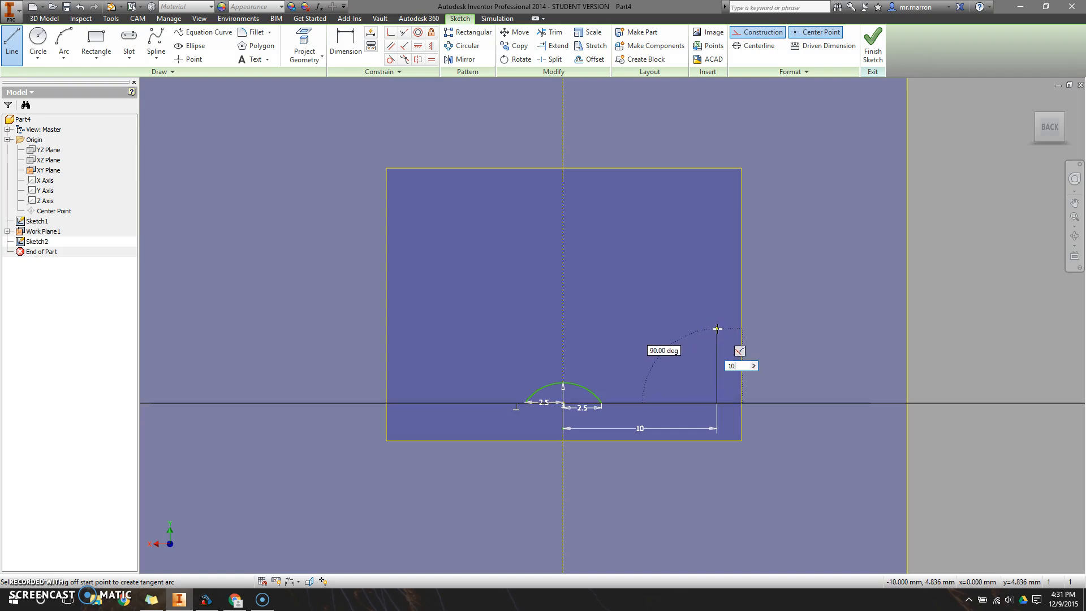
pyautogui.press('Return')
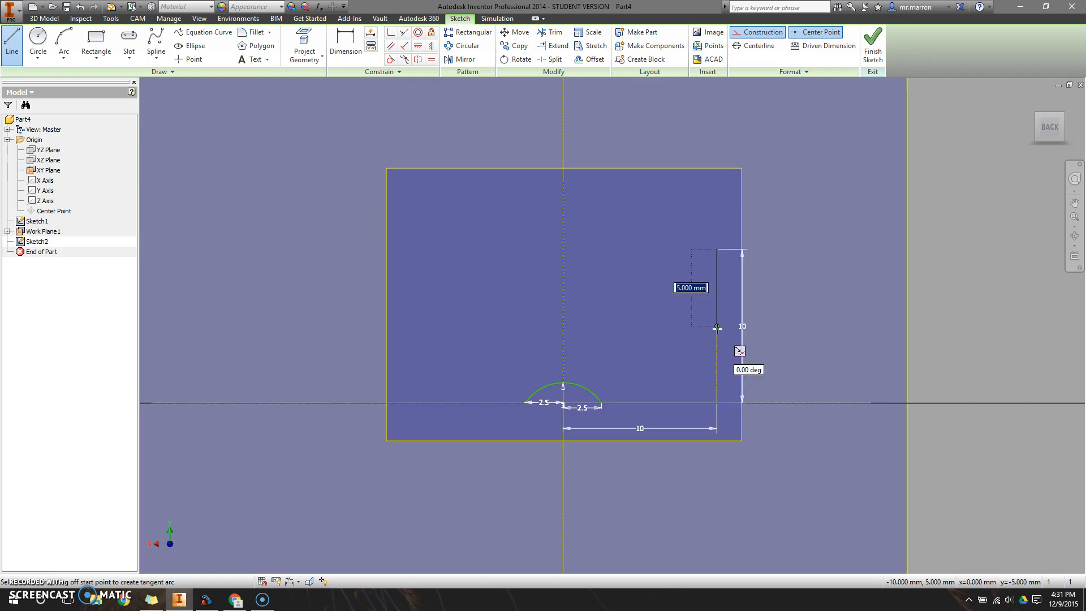
pyautogui.rightClick(852, 225)
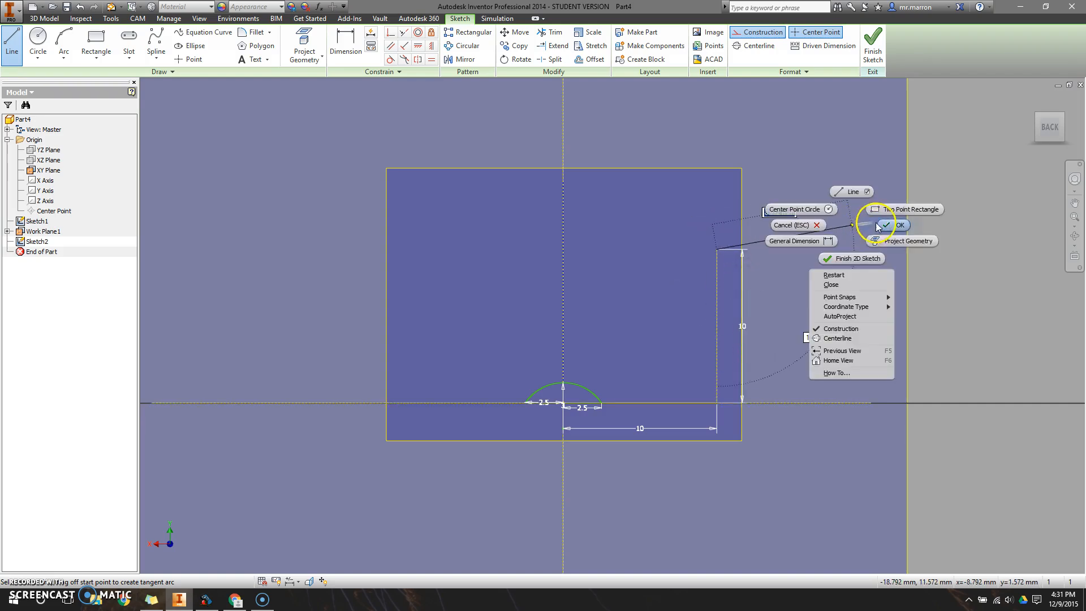
pyautogui.click(880, 226)
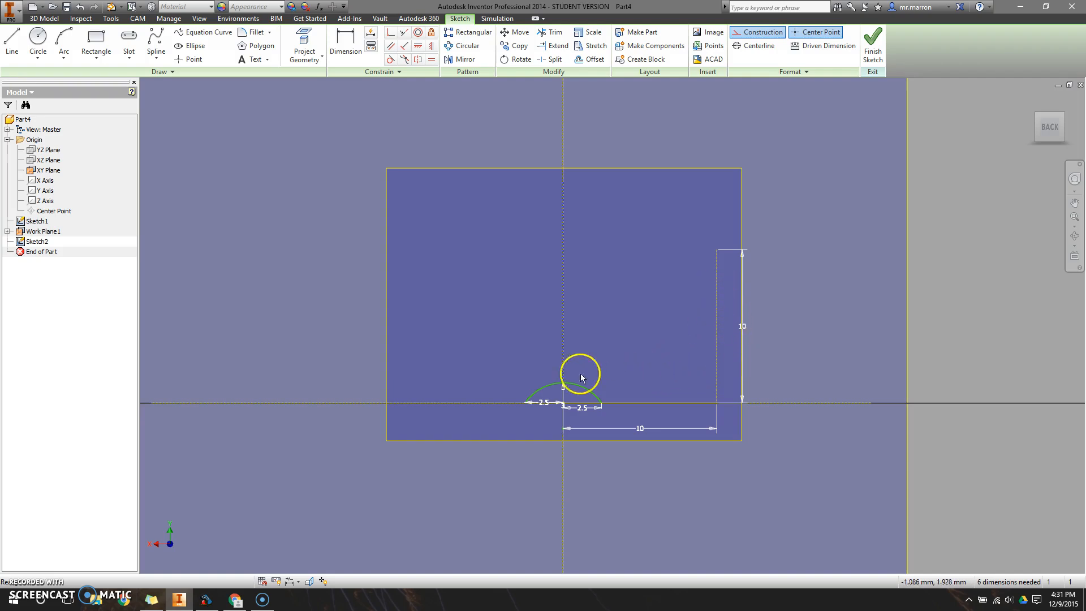
# Step: Convert the 10 mm horizontal and 10 mm vertical lines from construction to regular sketch lines
pyautogui.click(667, 404)
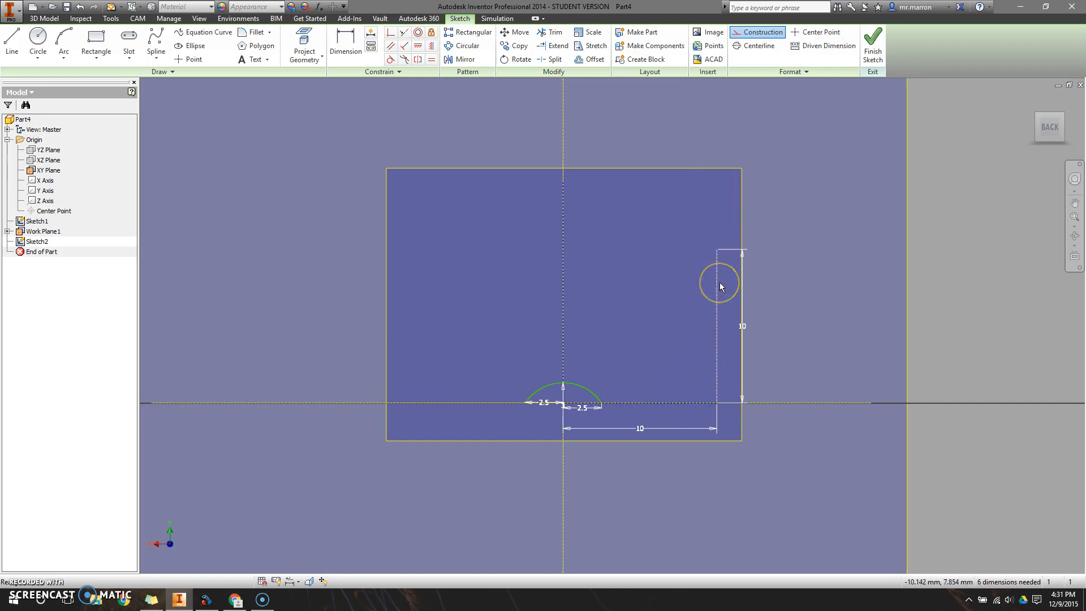
pyautogui.click(758, 33)
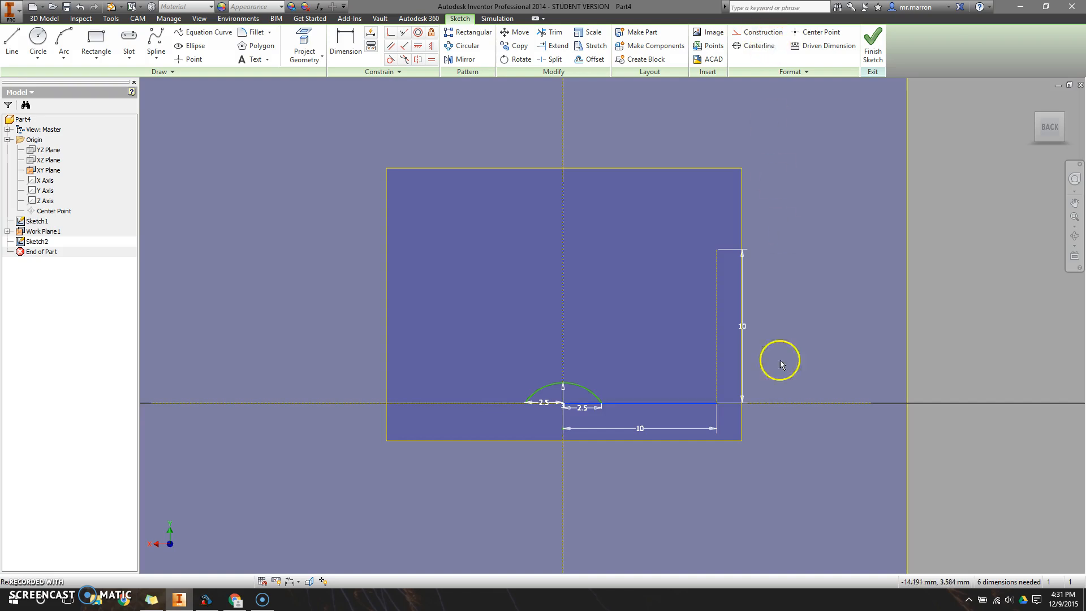
pyautogui.click(716, 356)
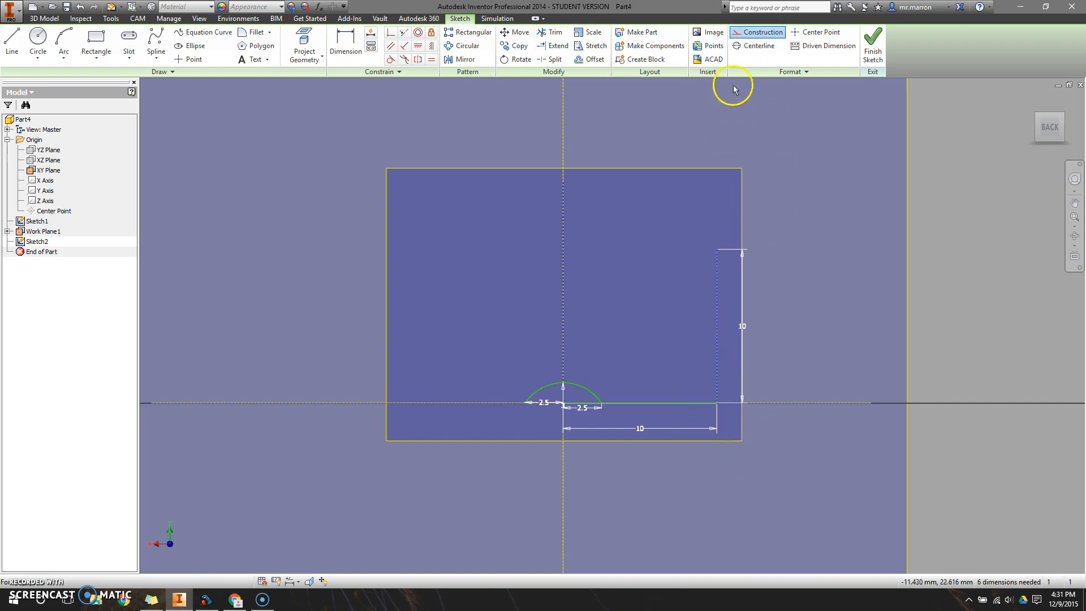
pyautogui.click(746, 33)
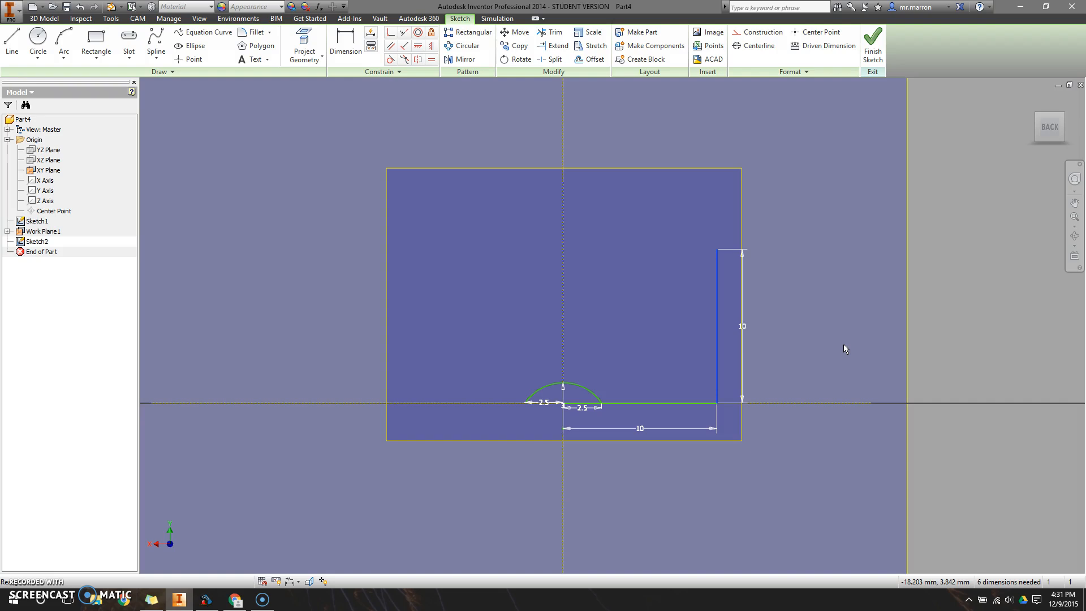
pyautogui.press('alt')
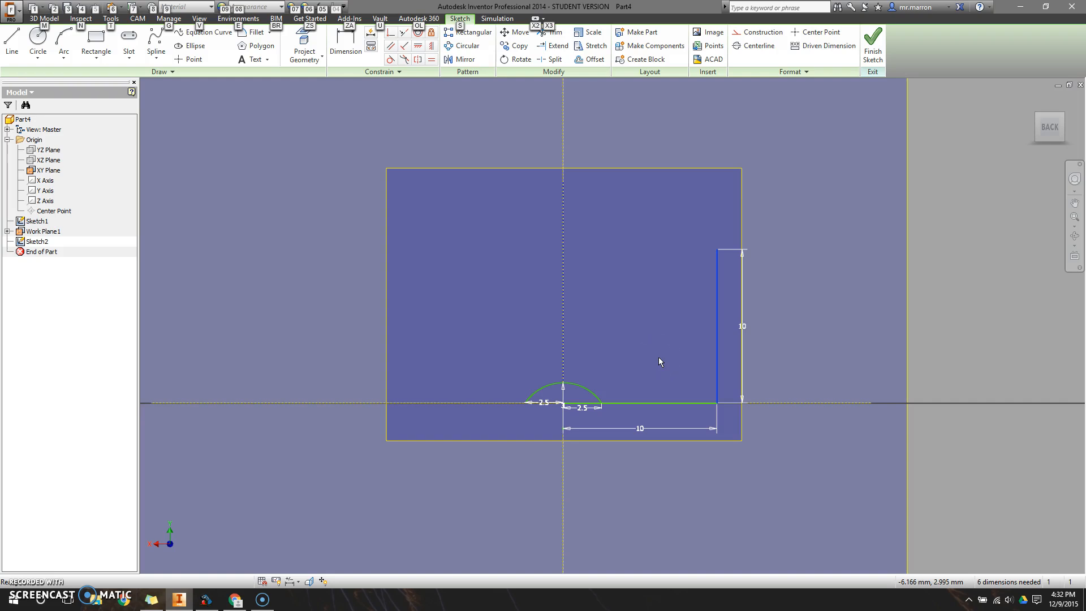
pyautogui.click(862, 207)
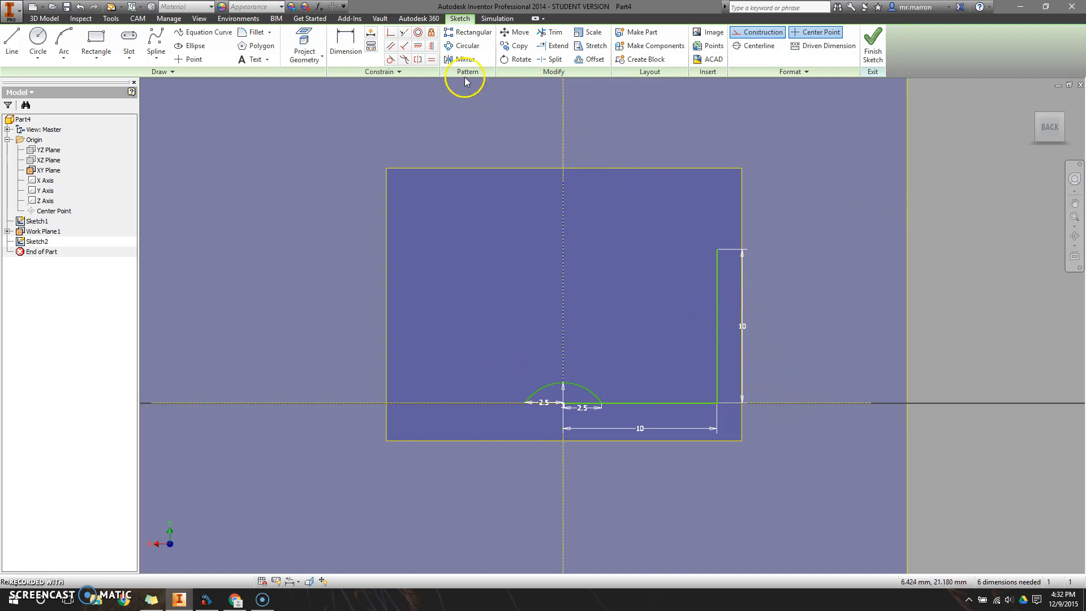
# Step: Mirror the 10 mm horizontal and vertical lines about the vertical construction line
pyautogui.click(461, 61)
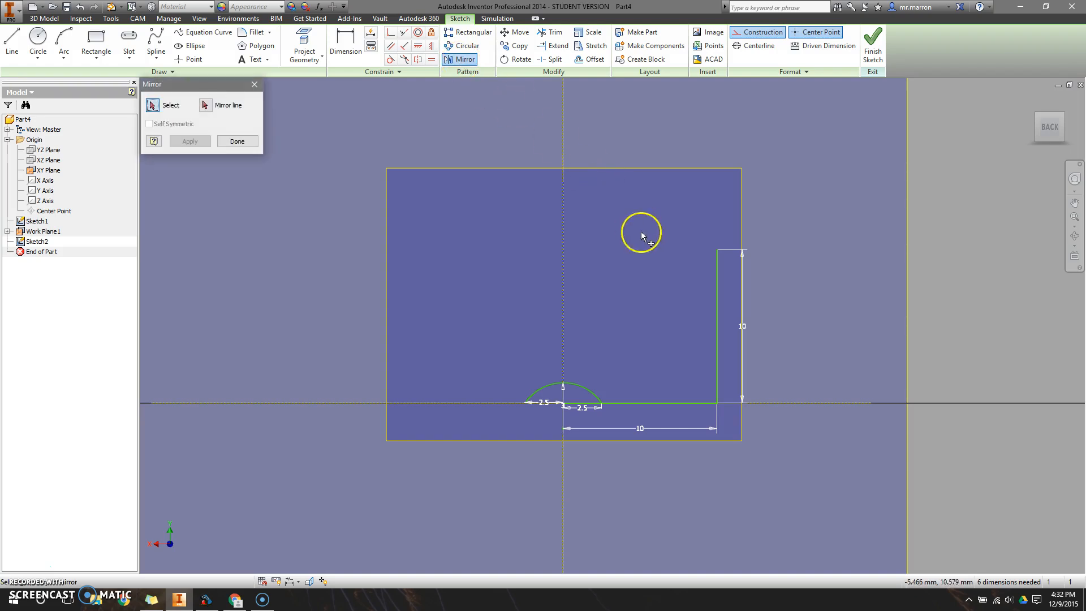
pyautogui.click(719, 330)
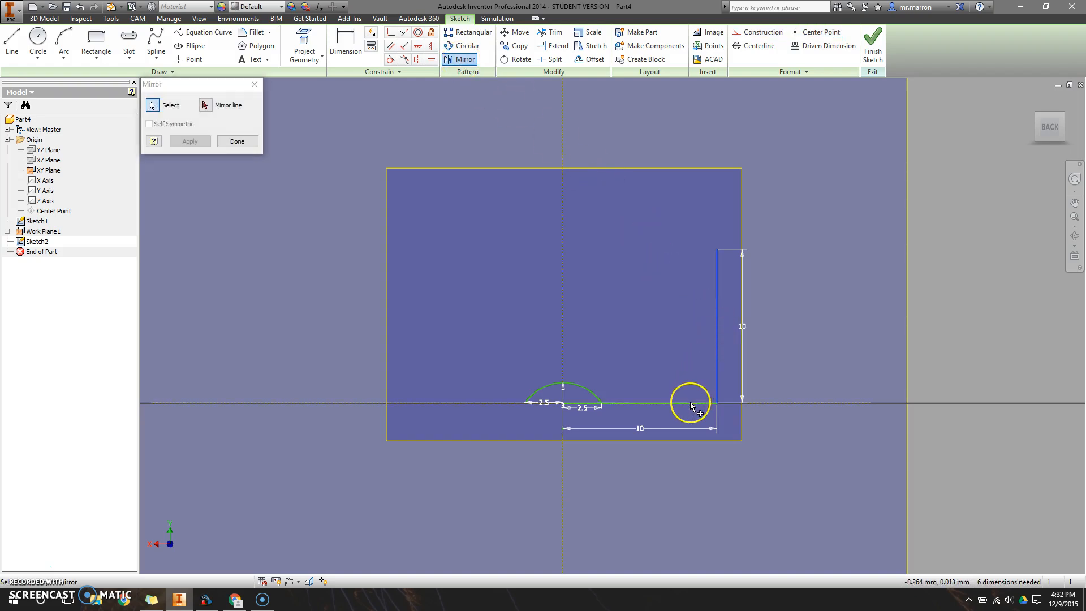
pyautogui.click(671, 403)
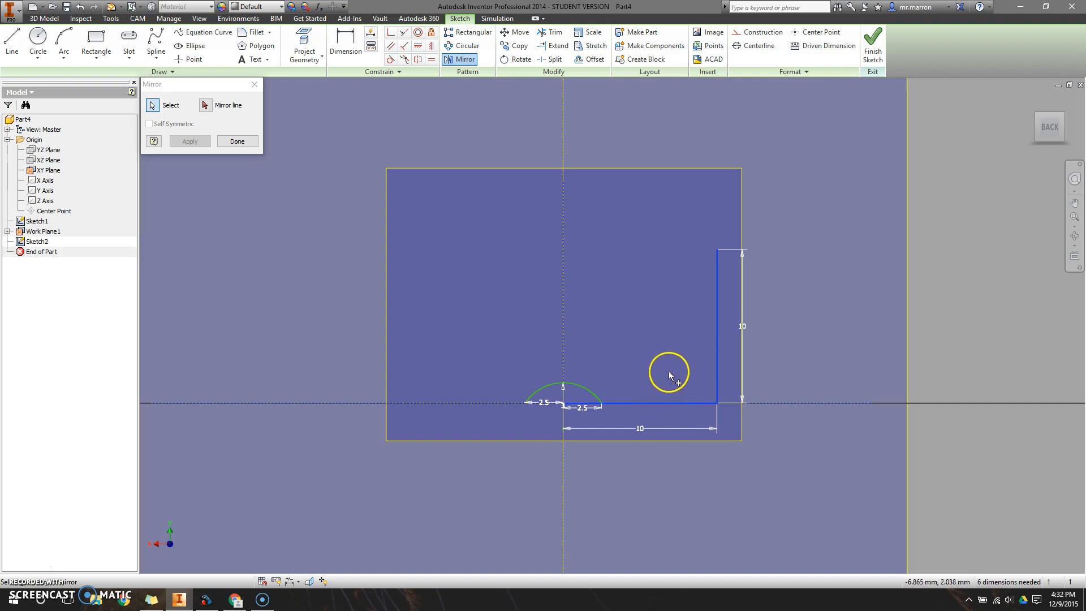
pyautogui.click(205, 106)
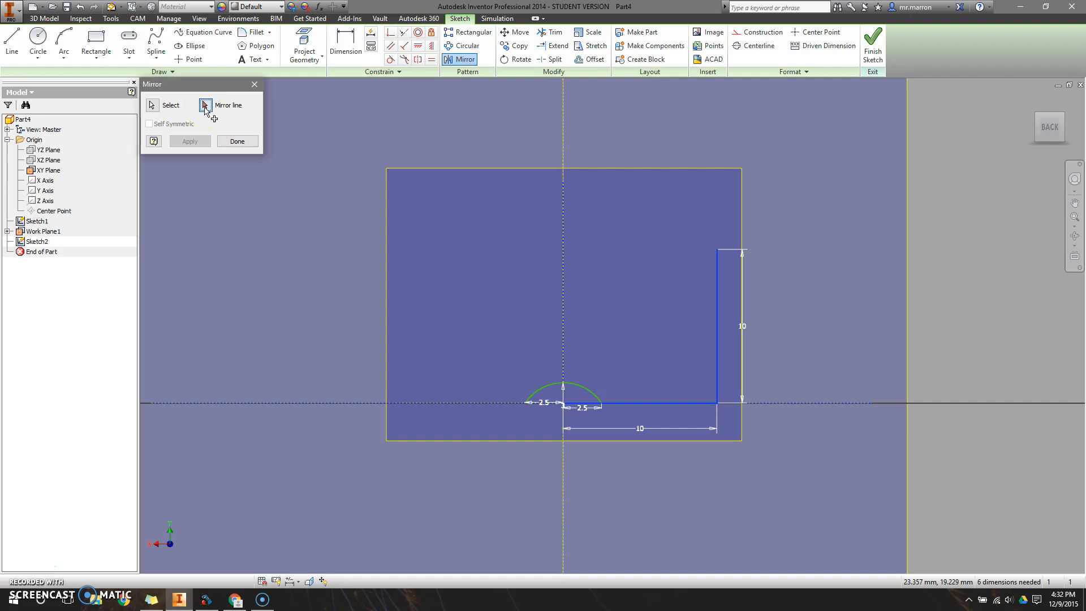
pyautogui.click(562, 233)
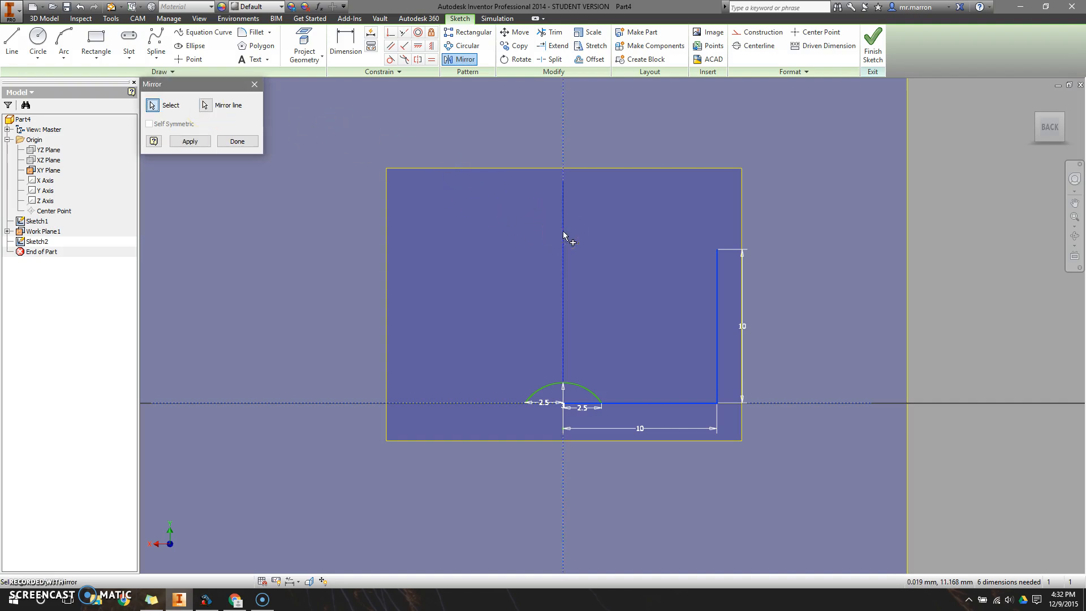
pyautogui.click(191, 143)
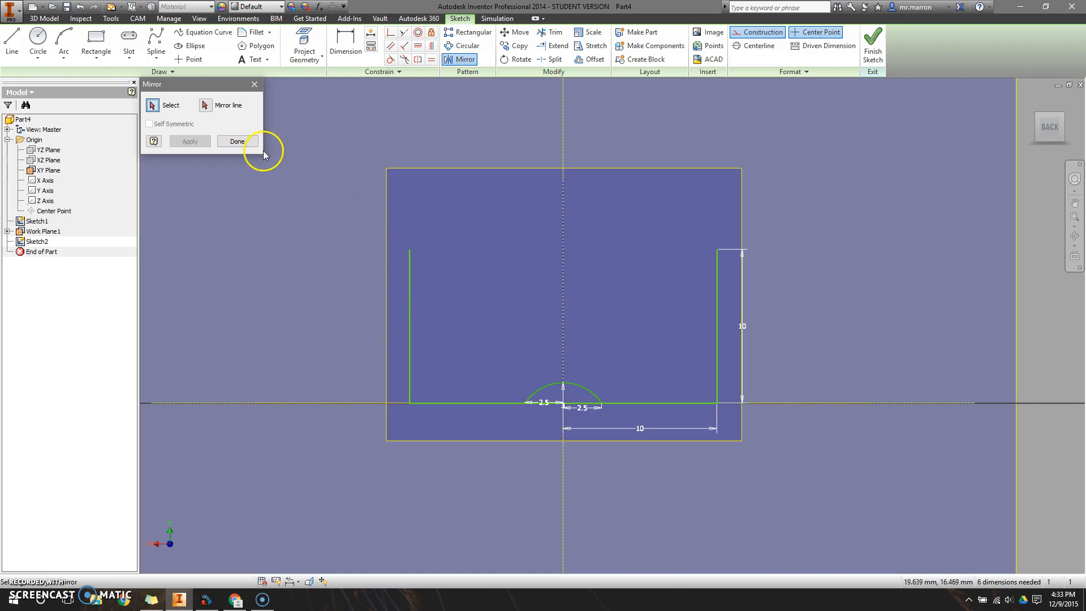
pyautogui.click(240, 141)
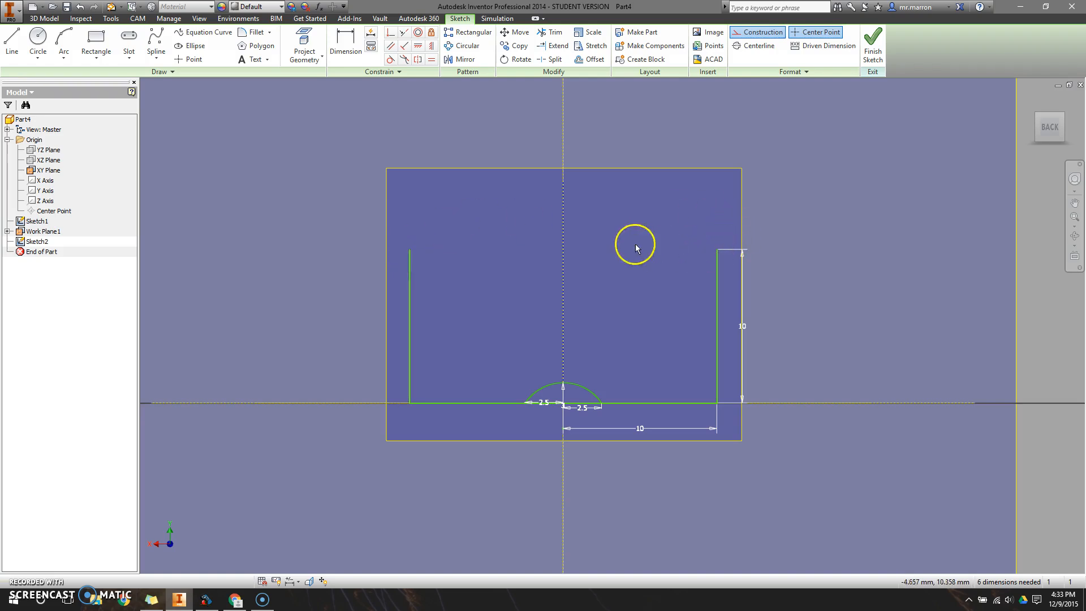
# Step: Draw a three-point arc with a 14 mm radius joining the upper ends of the two vertical lines, then end the Arc command
pyautogui.click(64, 41)
pyautogui.click(410, 249)
pyautogui.click(717, 249)
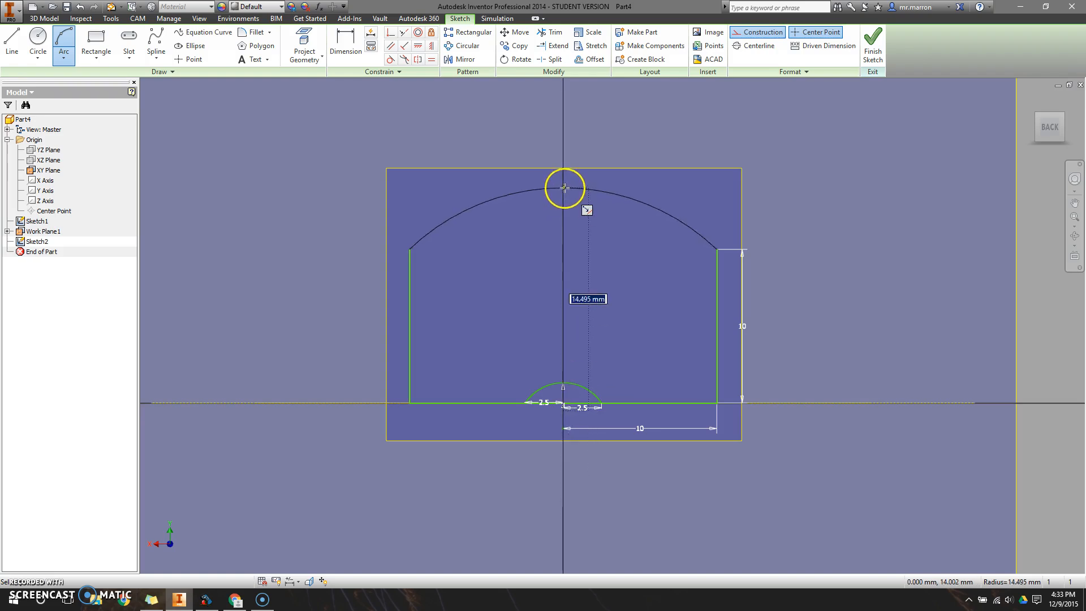
pyautogui.write('14')
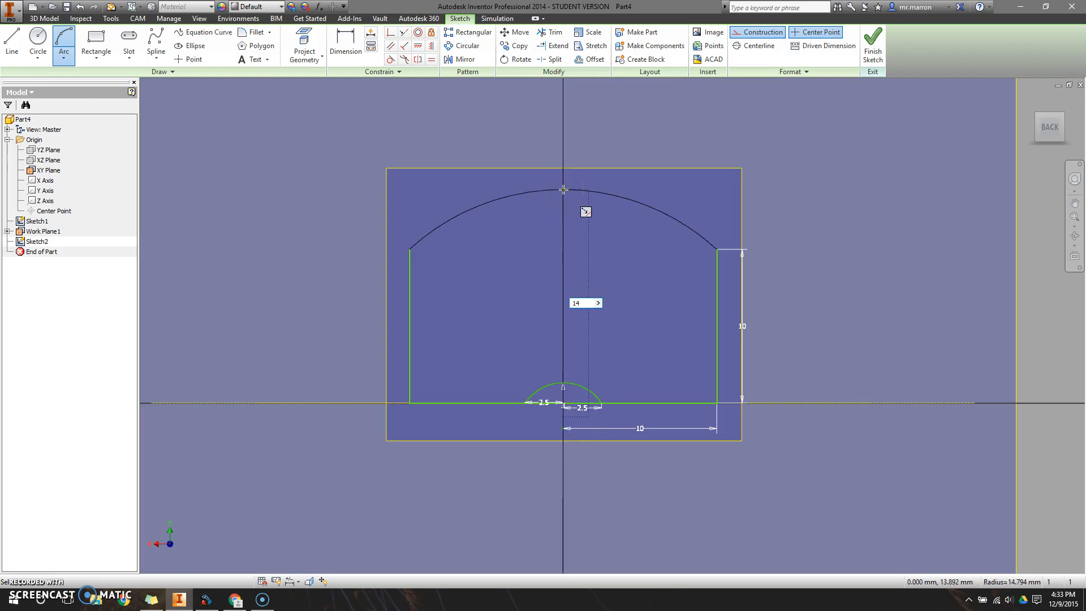
pyautogui.press('Return')
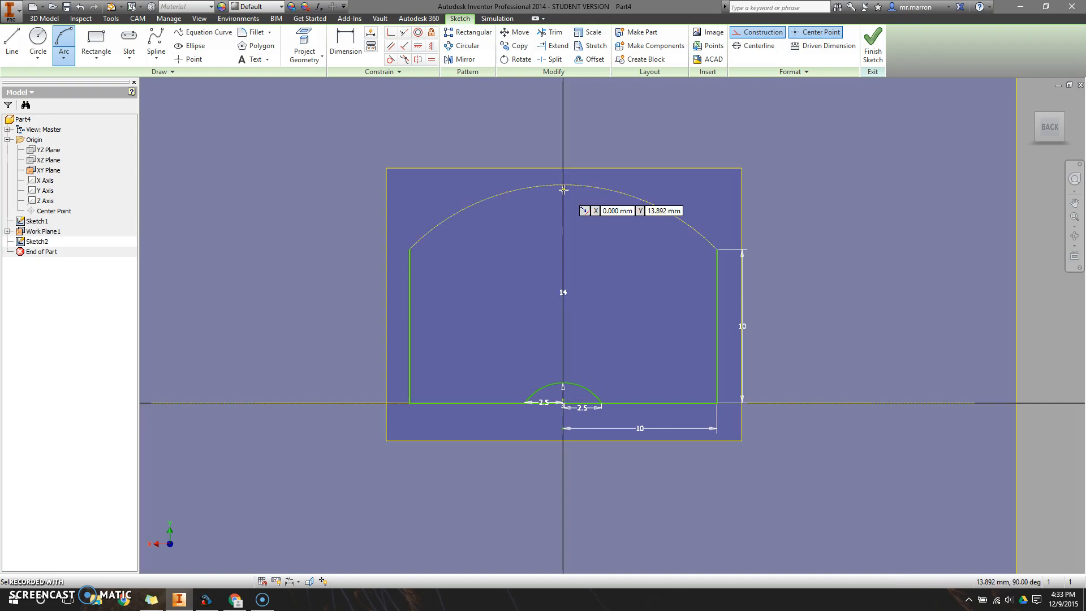
pyautogui.rightClick(717, 128)
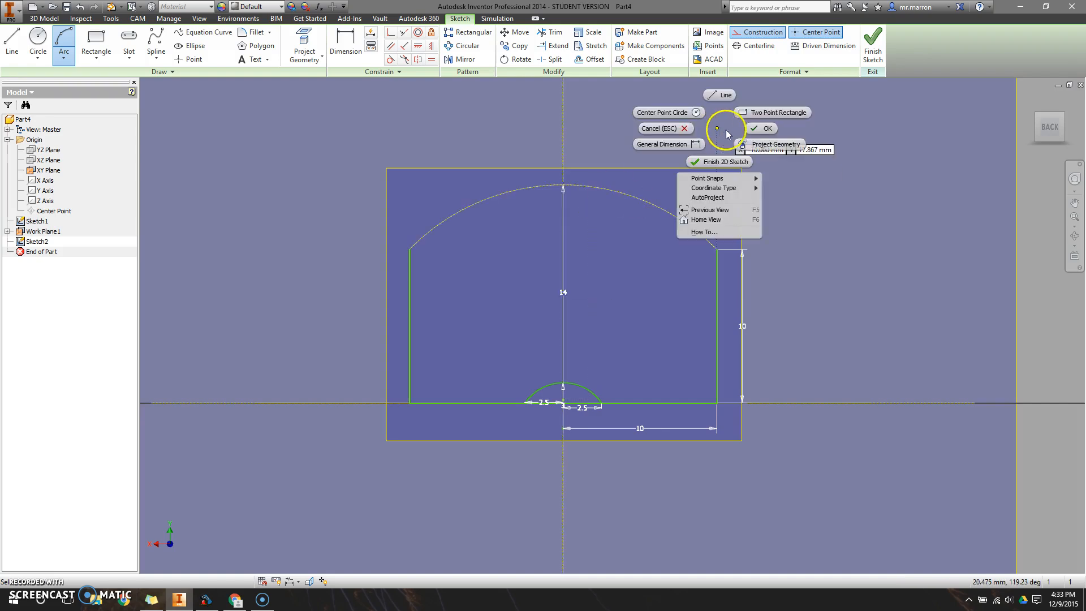
pyautogui.click(753, 129)
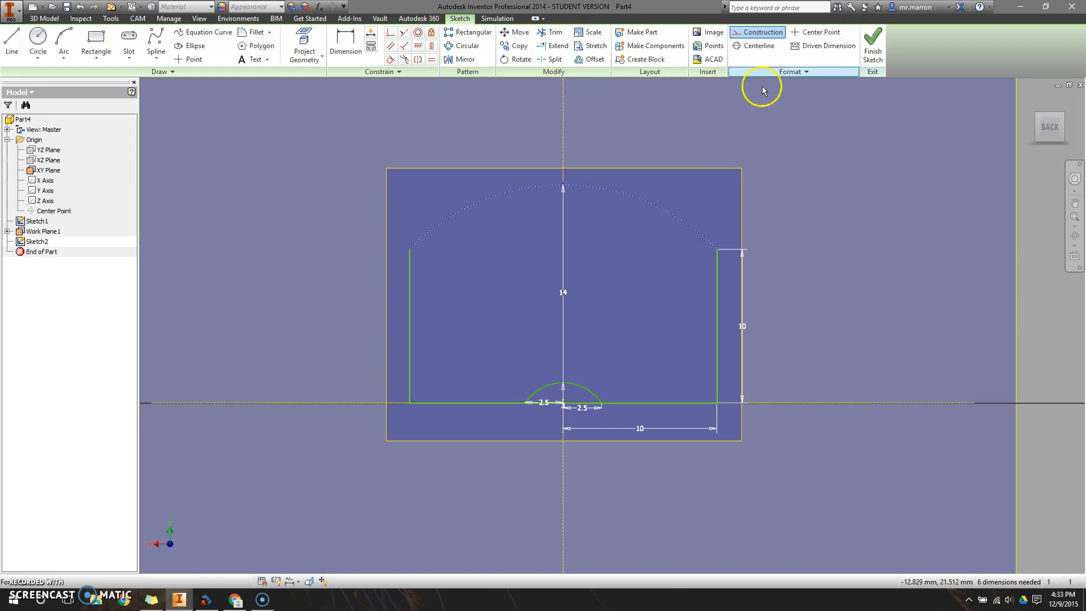
# Step: Convert the 14 mm arc from construction to regular geometry and finish the sketch
pyautogui.click(758, 37)
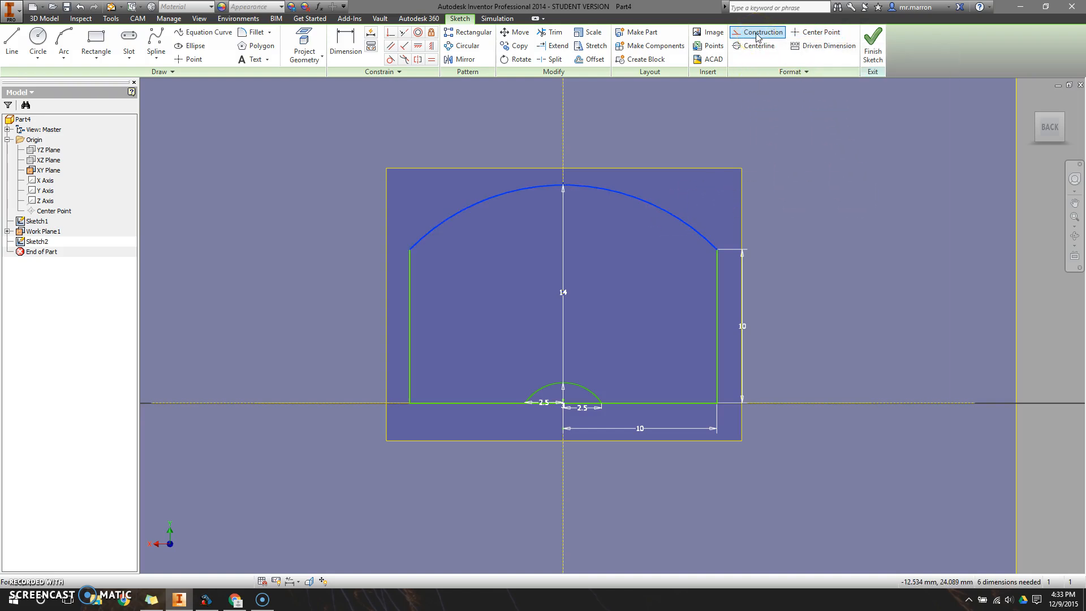
pyautogui.click(855, 219)
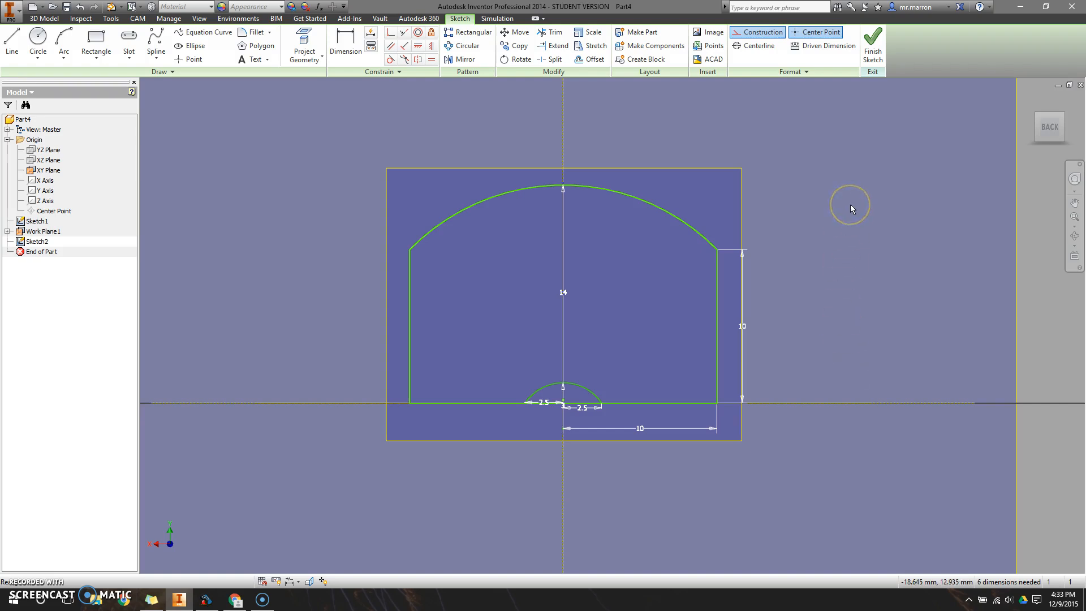
pyautogui.click(873, 54)
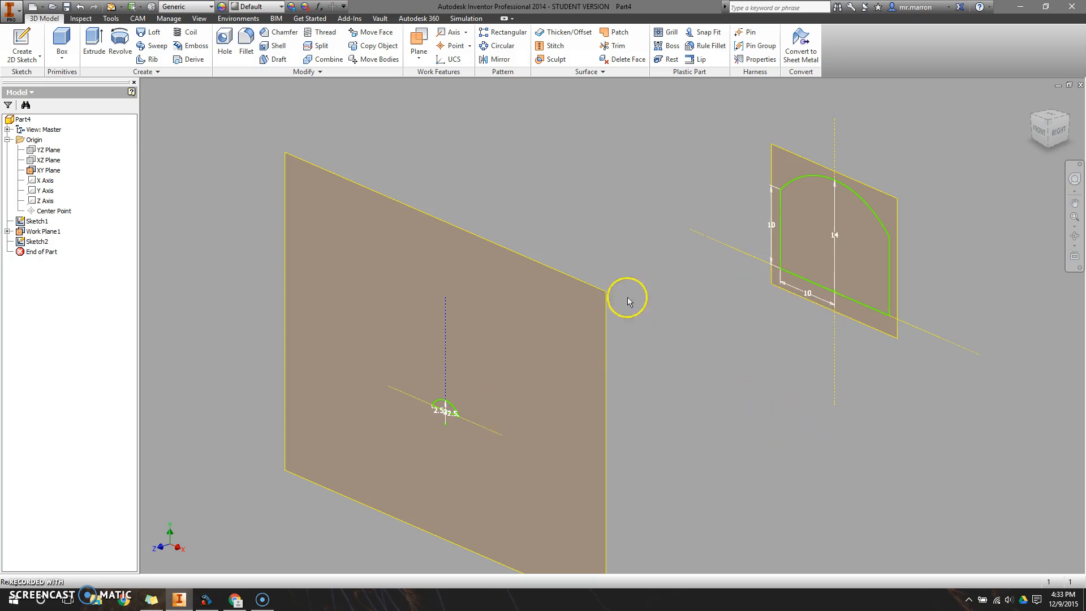
# Step: Loft a solid from the small arc profile on the XY plane to the large arched profile on the offset work plane
pyautogui.click(149, 33)
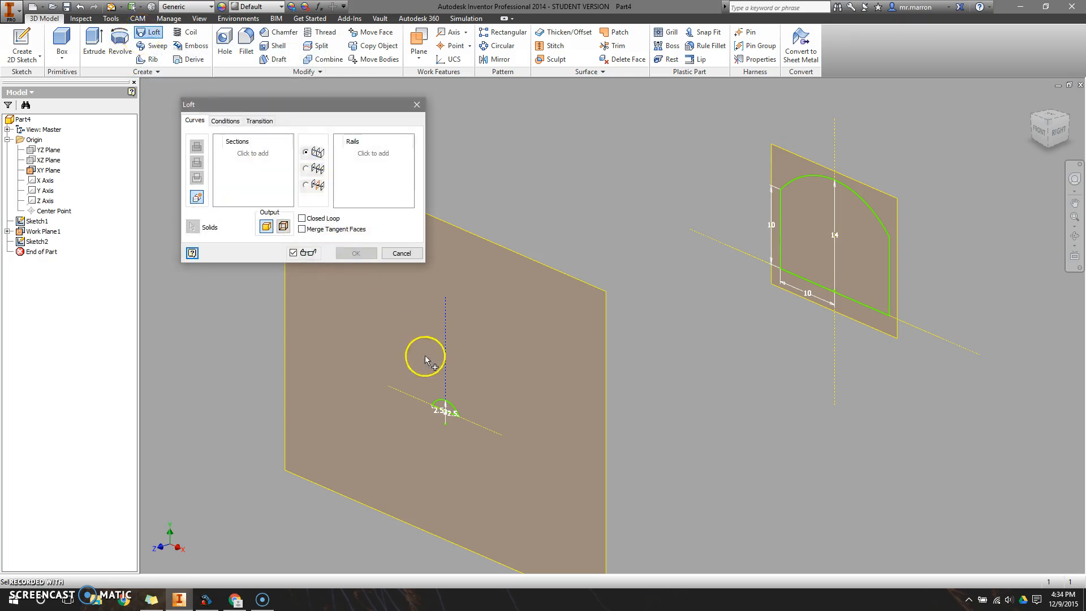
pyautogui.click(449, 400)
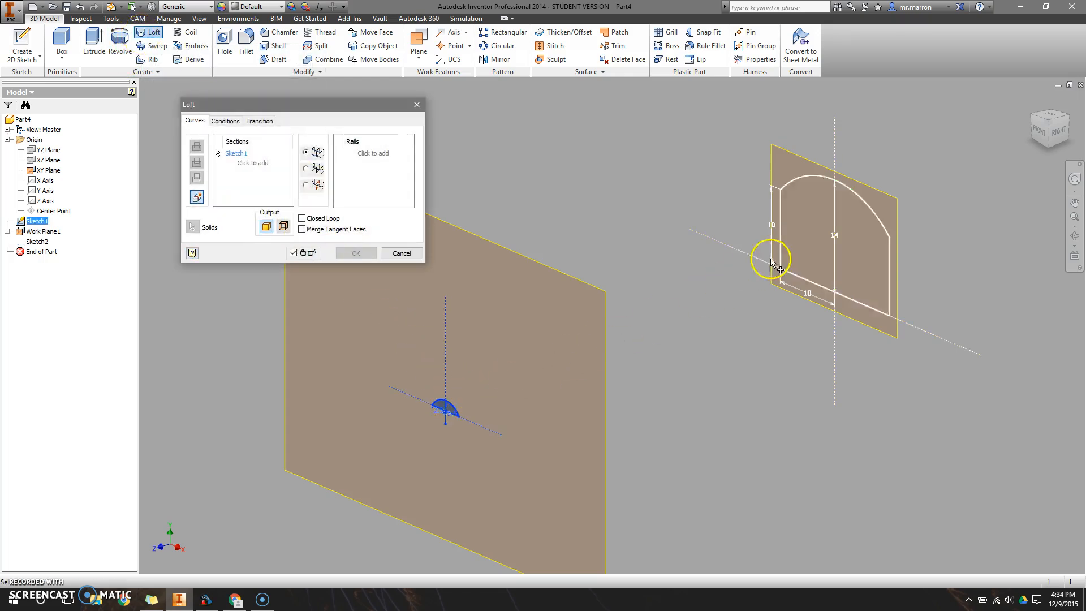
pyautogui.click(871, 231)
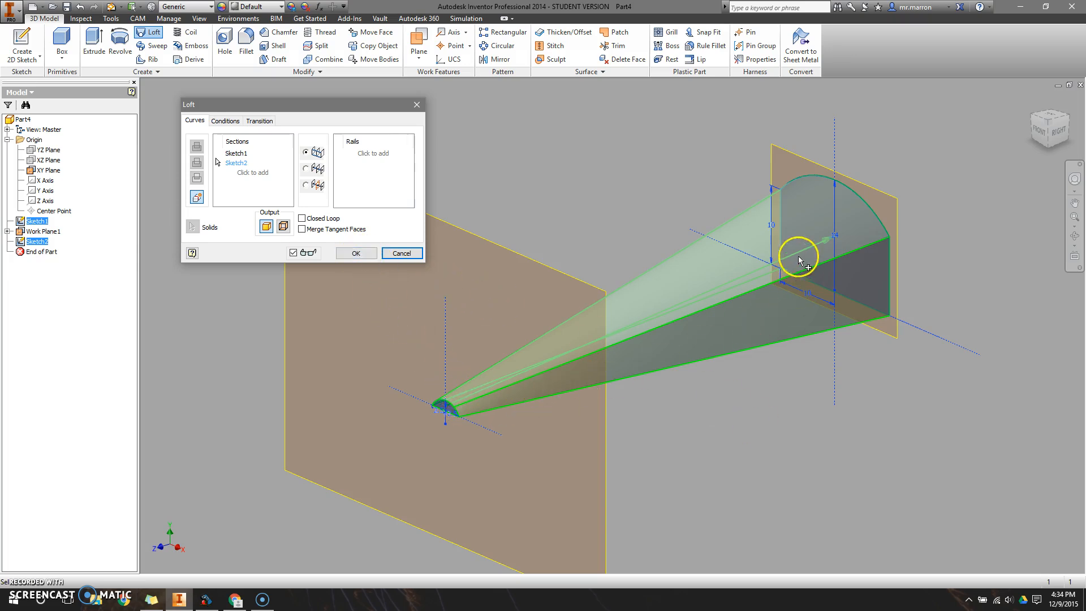
pyautogui.click(356, 253)
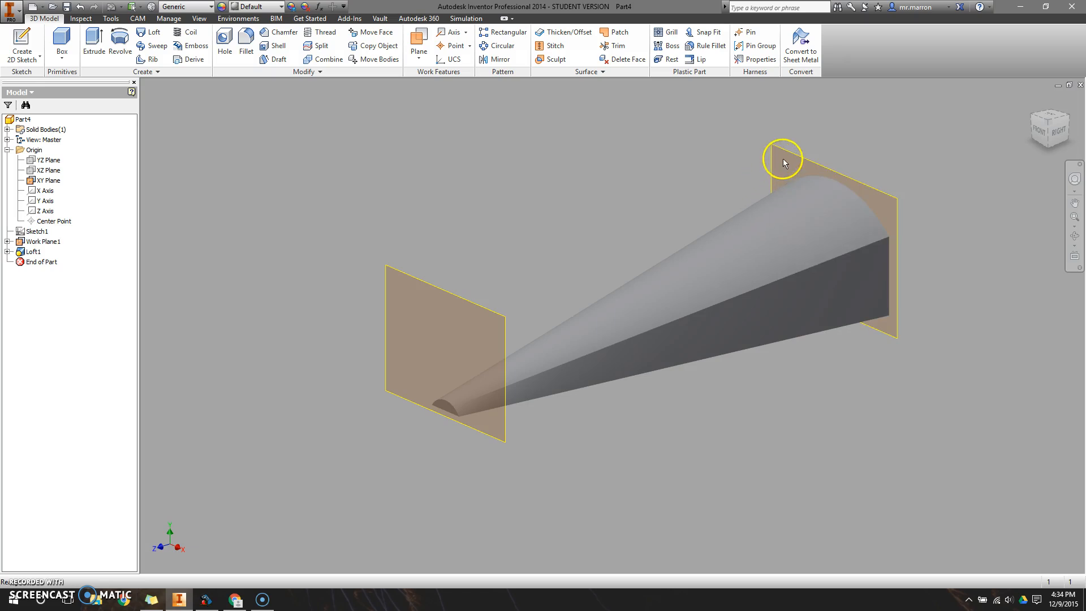
# Step: Hide the XY plane and the offset work plane at the two ends of the loft
pyautogui.rightClick(400, 273)
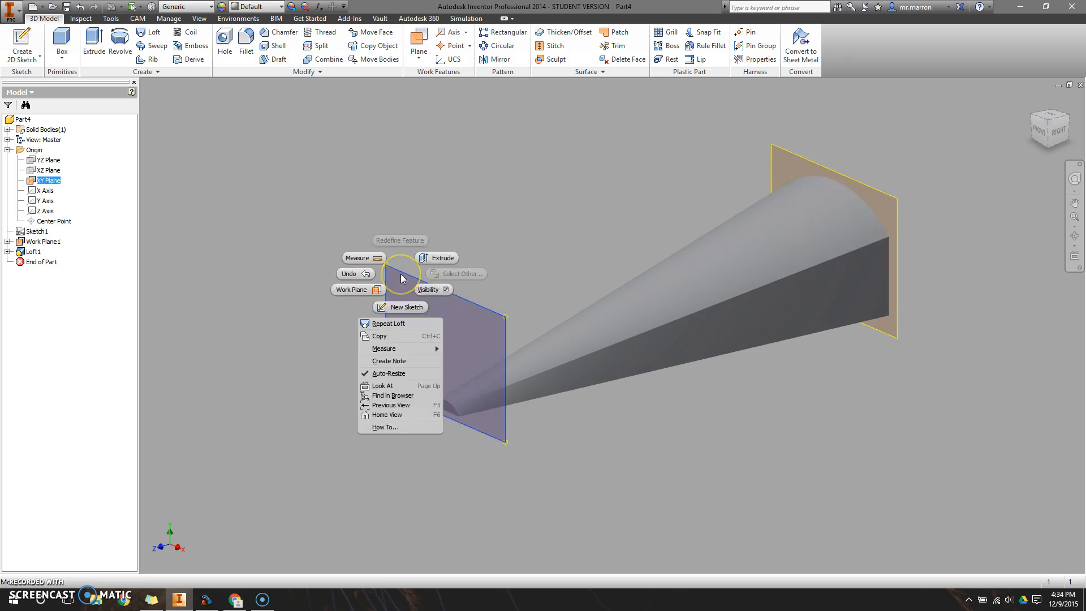
pyautogui.click(429, 289)
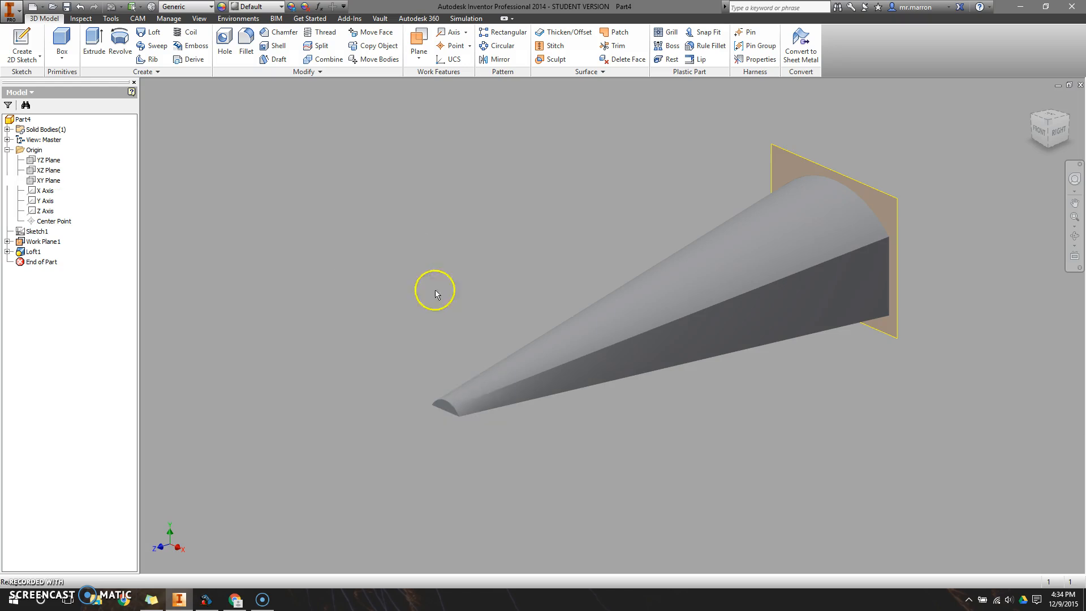
pyautogui.rightClick(803, 164)
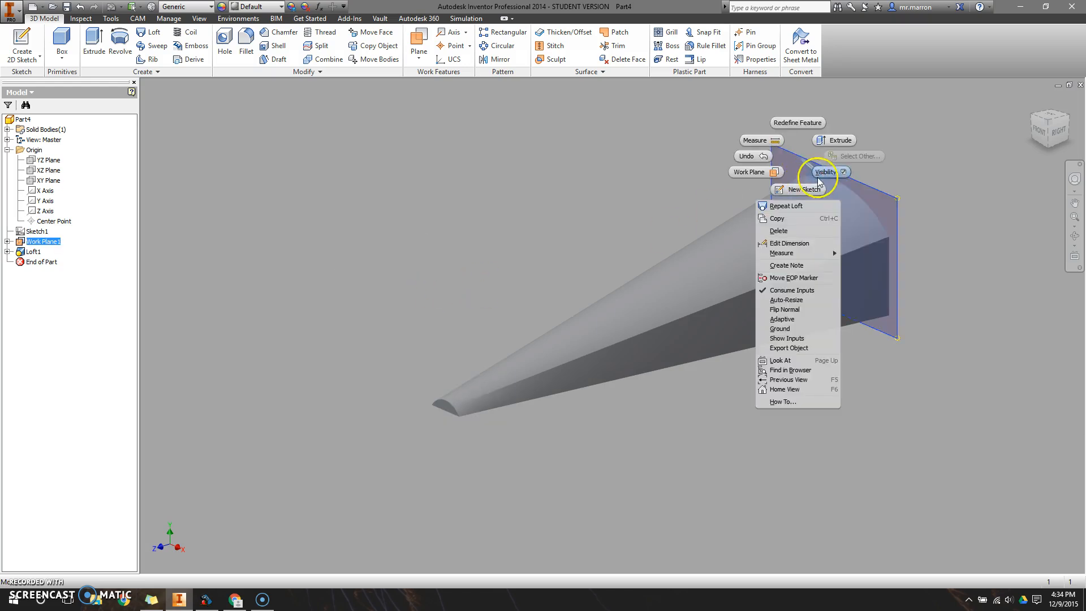
pyautogui.click(827, 182)
# Step: Start a new sketch on the large arched end face of the loft
pyautogui.moveTo(875, 371)
pyautogui.keyDown('shift'); pyautogui.mouseDown(button='middle')
pyautogui.moveTo(762, 378)
pyautogui.moveTo(700, 396)
pyautogui.moveTo(849, 364)
pyautogui.moveTo(976, 381)
pyautogui.moveTo(876, 371)
pyautogui.mouseUp(button='middle'); pyautogui.keyUp('shift')
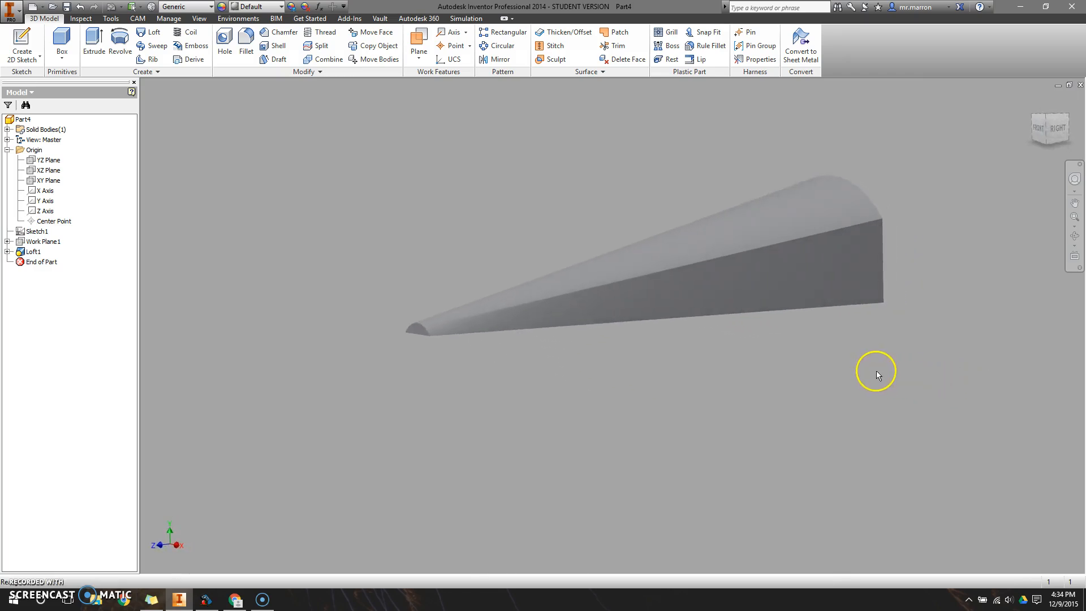
pyautogui.keyDown('shift'); pyautogui.moveTo(974, 336); pyautogui.dragTo(896, 335, button='middle'); pyautogui.keyUp('shift')
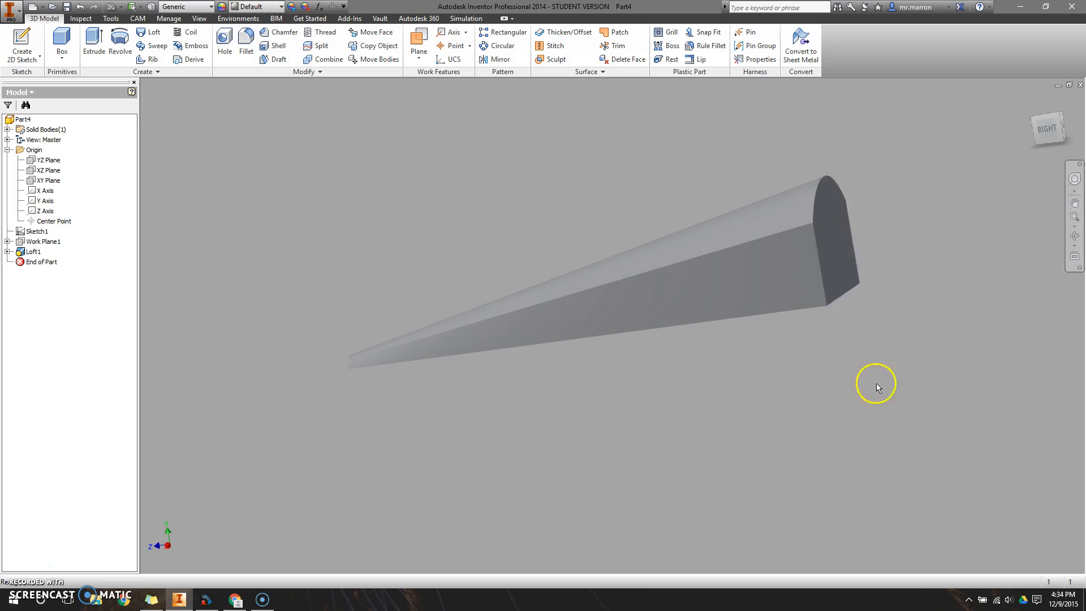
pyautogui.click(840, 249)
pyautogui.rightClick(840, 249)
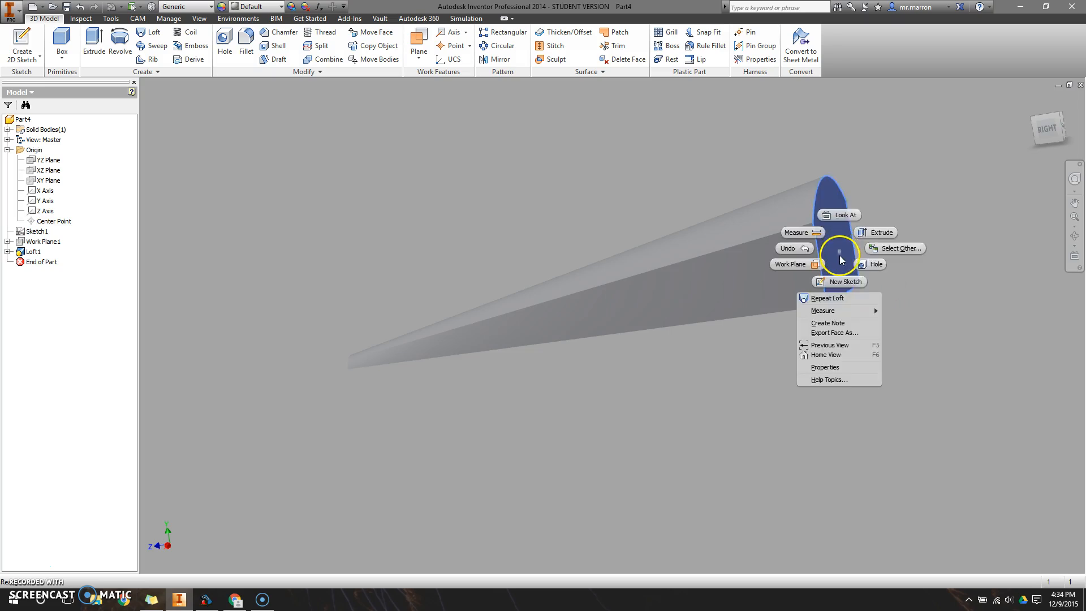
pyautogui.click(846, 282)
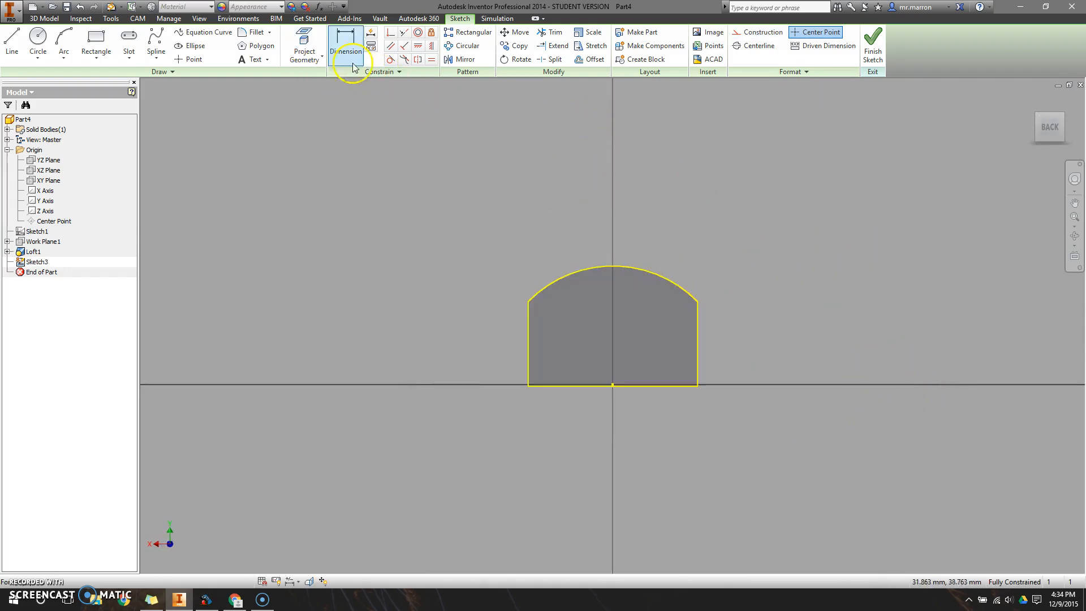
# Step: Project the end face's vertical side edge into the sketch and finish the sketch
pyautogui.click(302, 38)
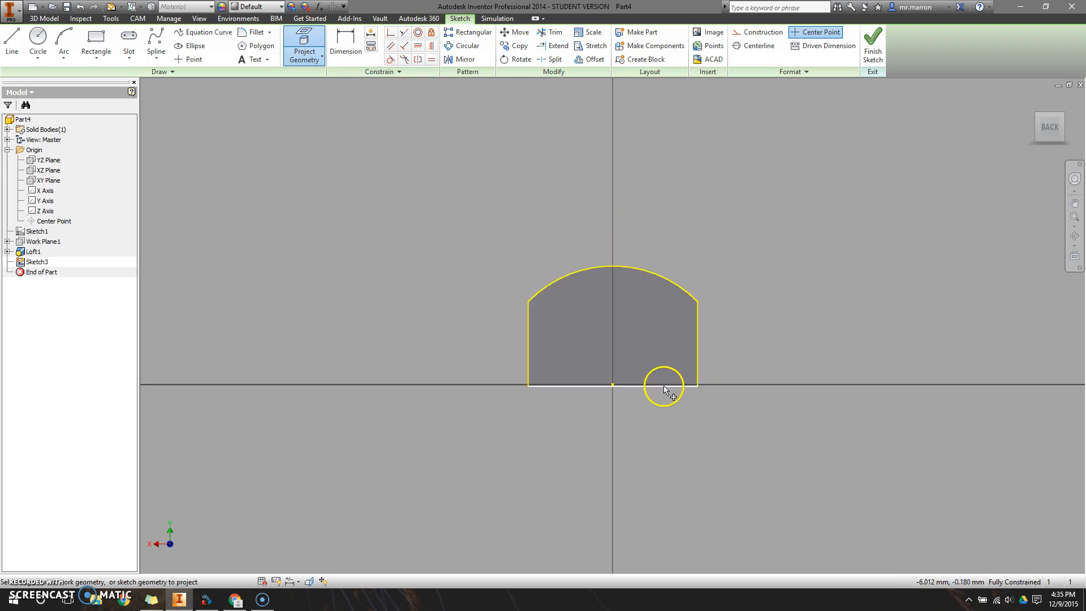
pyautogui.click(529, 342)
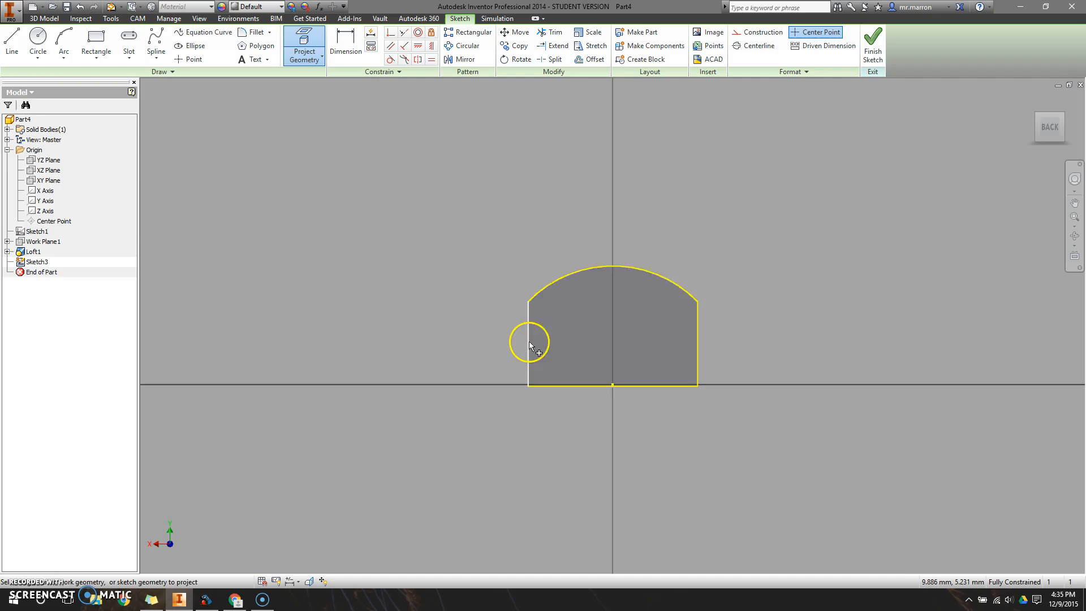
pyautogui.click(870, 53)
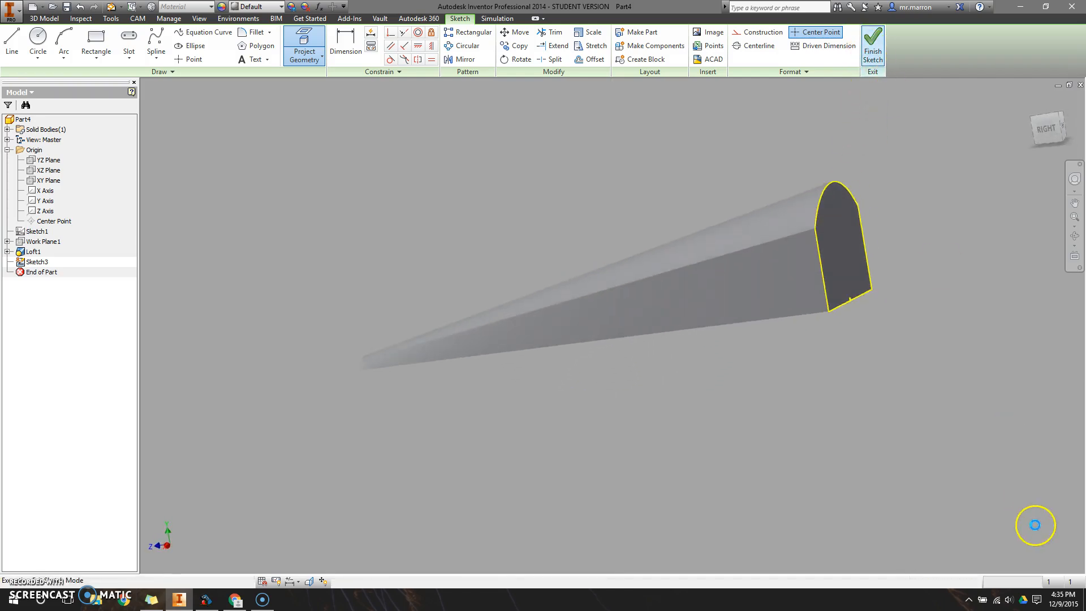
# Step: Extrude the arched end-face profile 20 mm outward from the loft and return to the isometric view
pyautogui.click(94, 40)
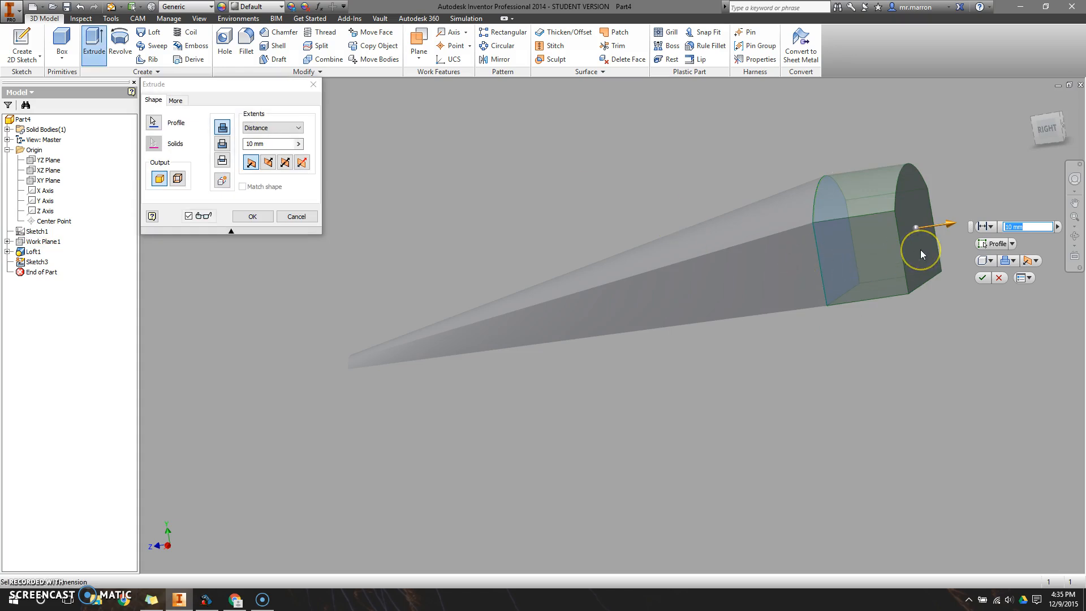
pyautogui.write('20')
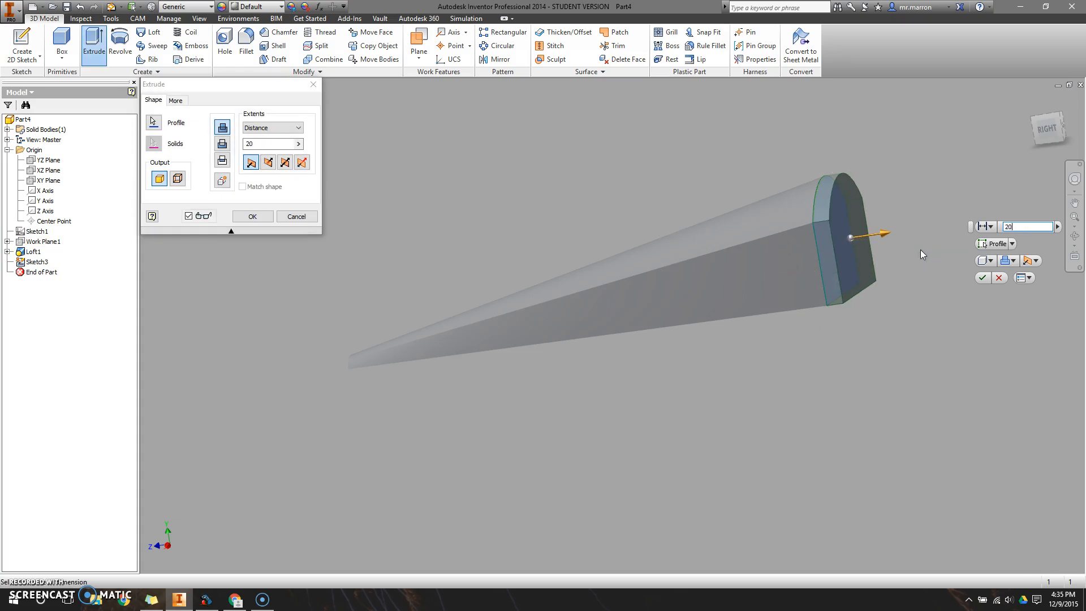
pyautogui.press('Return')
pyautogui.click(974, 160)
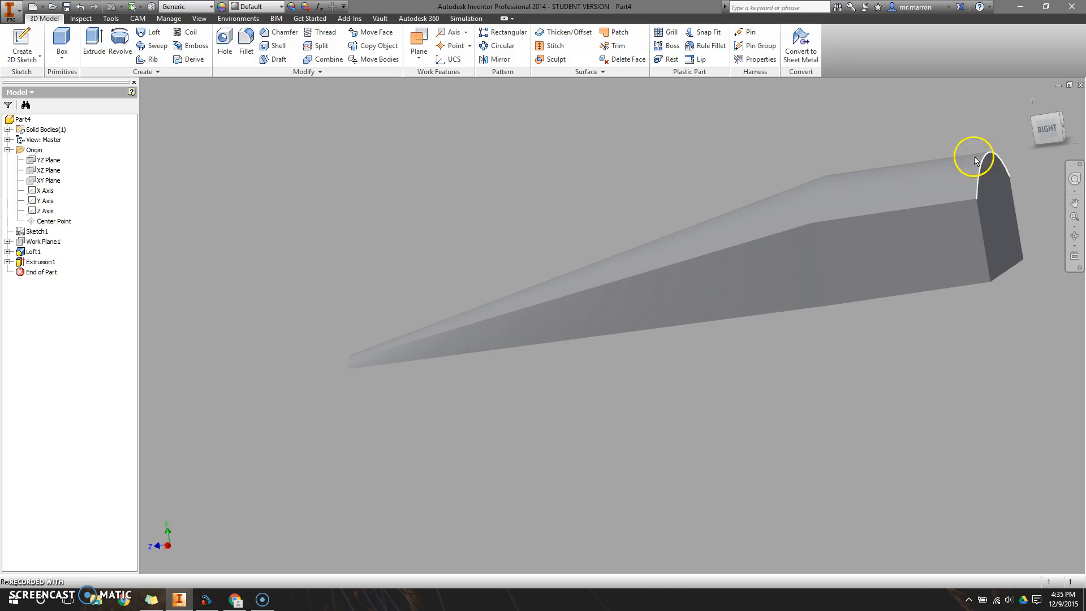
pyautogui.click(1043, 120)
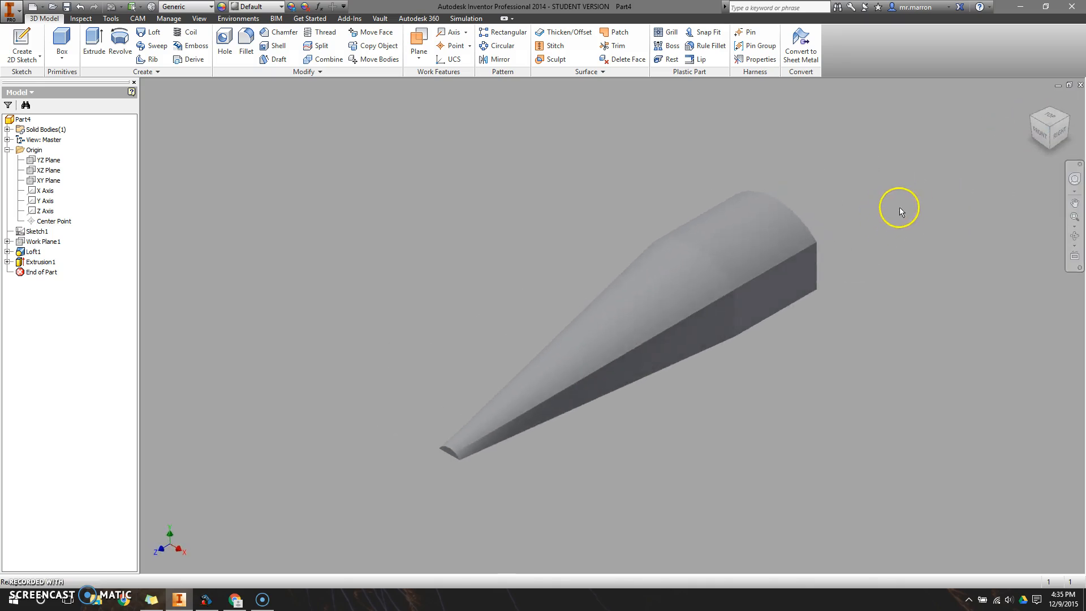